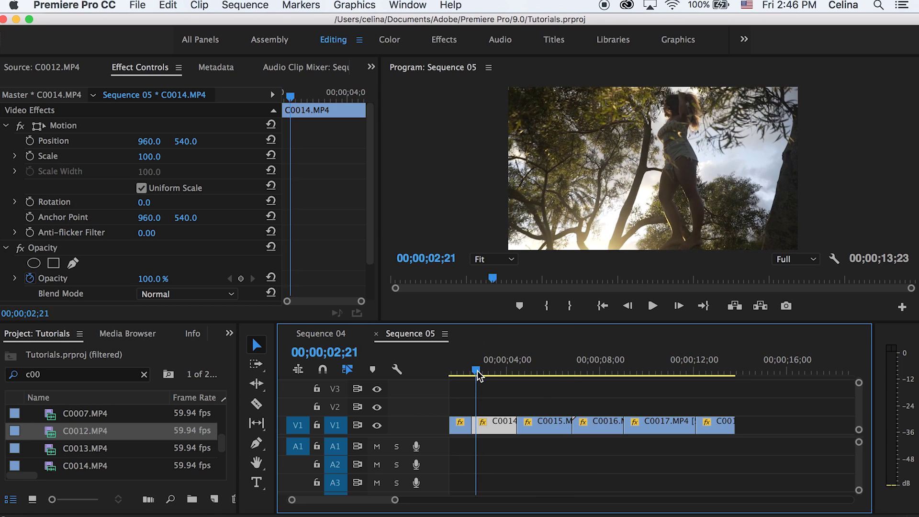
Step: Search the effects for the 6 Screens preset and apply it to clip C0014 on V1
left_click(493, 402)
left_click(494, 425)
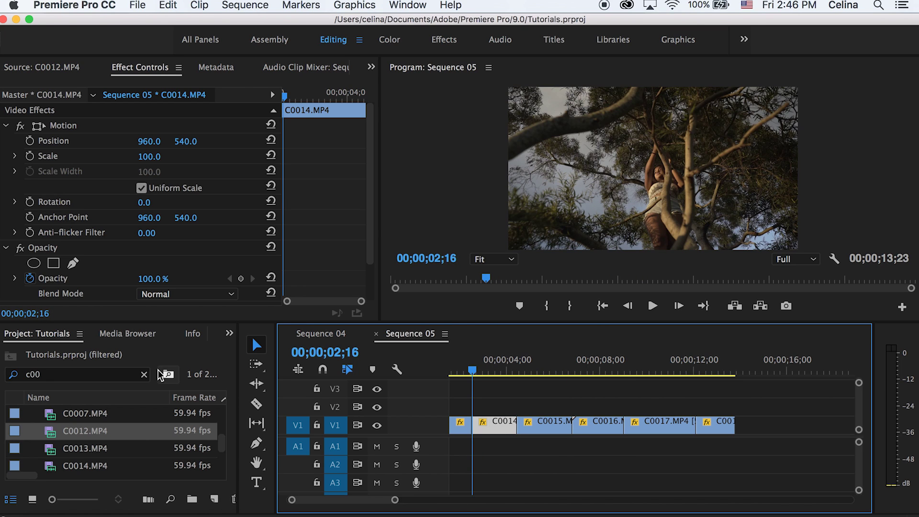
left_click(141, 374)
scroll(176, 337, "down", 5)
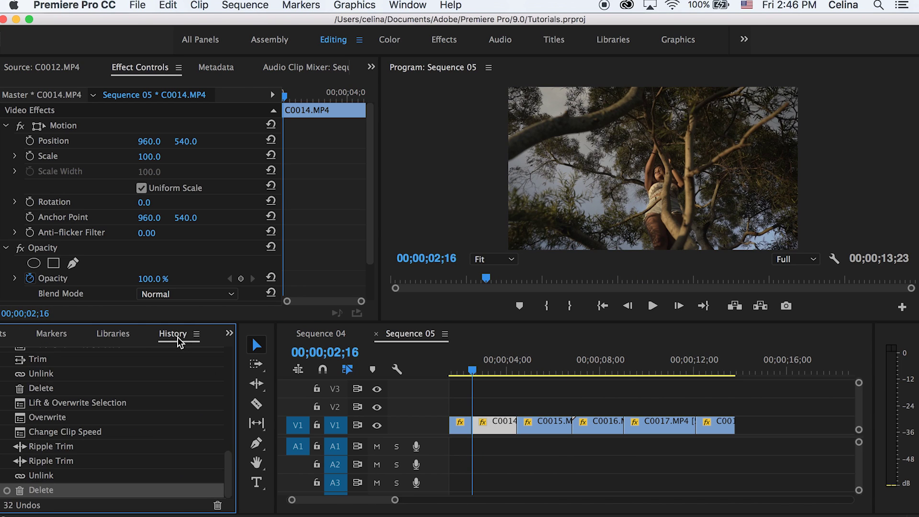
left_click(21, 335)
left_click(145, 354)
left_click(118, 355)
type("6 scr")
left_click_drag(26, 400, 495, 425)
Step: Set the Motion Scale of clip C0014 to 300
left_click(149, 157)
type("300")
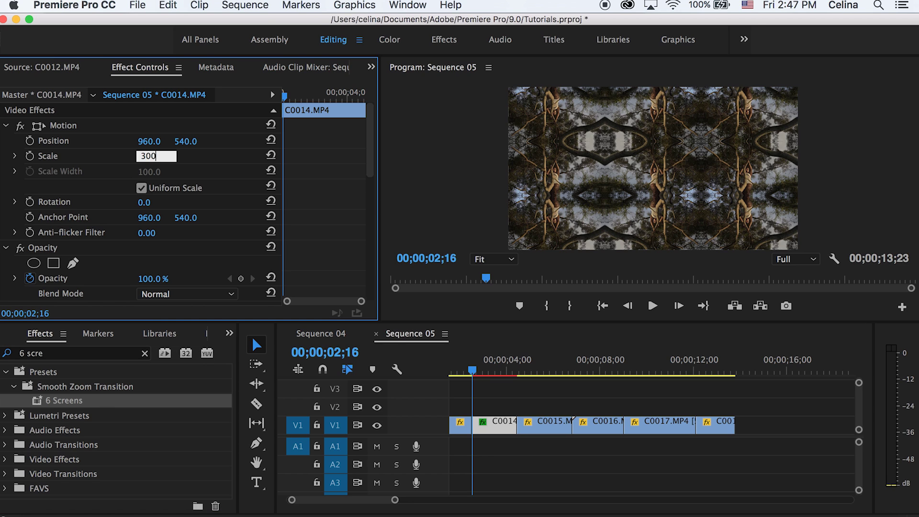
key("Return")
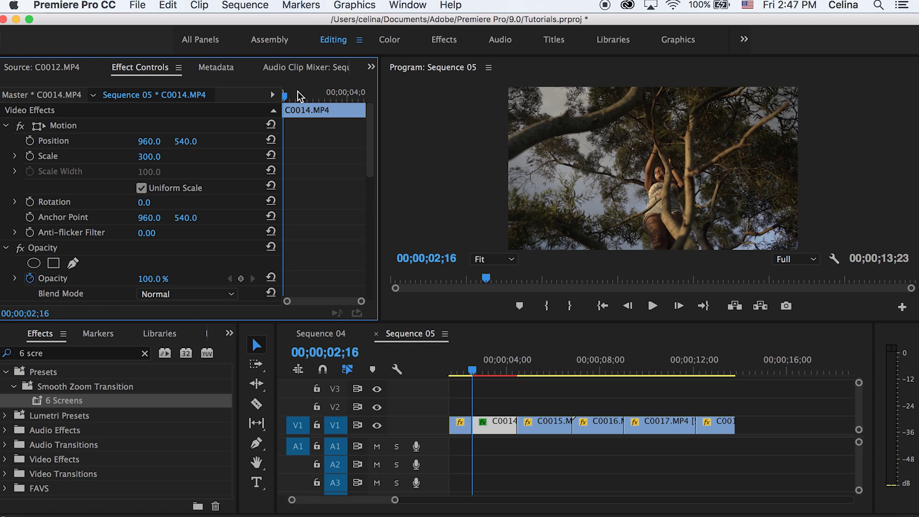
Step: Keyframe C0014's Position from 1741, 540 at 00;00;02;16 to the default 960, 540 at 00;00;02;20
left_click_drag(149, 141, 152, 141)
left_click(30, 140)
key("Right")
key("Right")
key("Right")
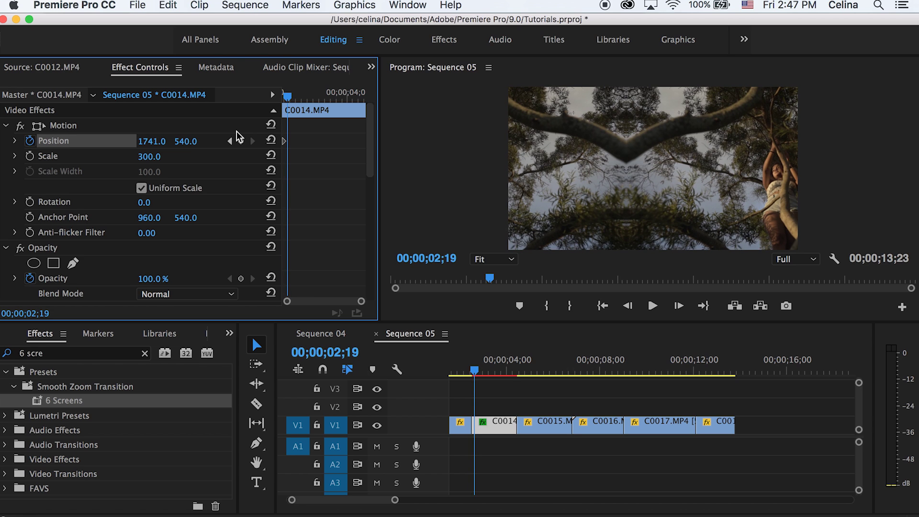
key("Right")
left_click(271, 140)
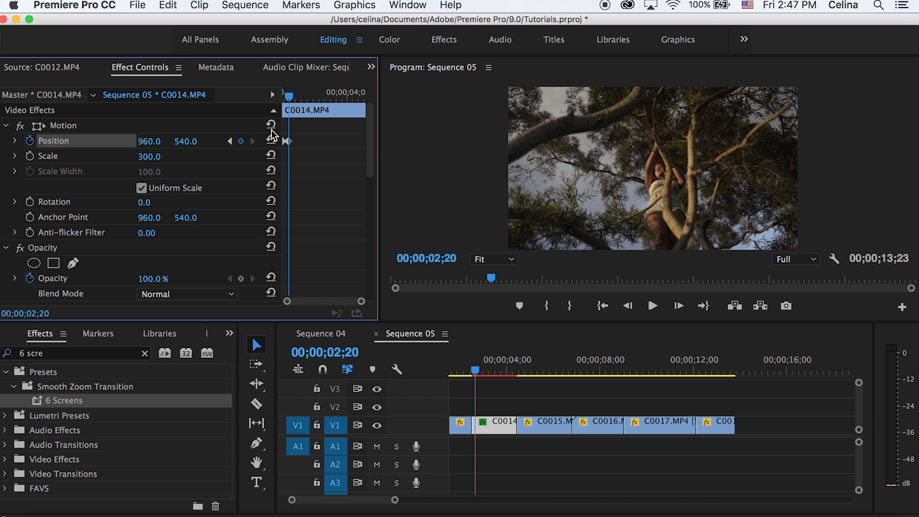
Step: Find the Directional Blur effect and apply it to C0014 with the playhead at 00;00;02;15
left_click_drag(286, 106, 271, 123)
scroll(309, 186, "down", 10)
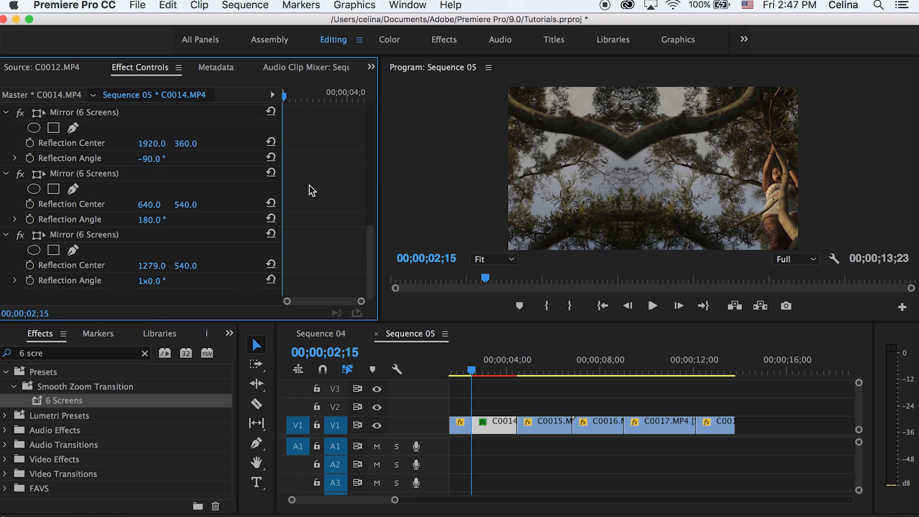
left_click(144, 353)
type("direc")
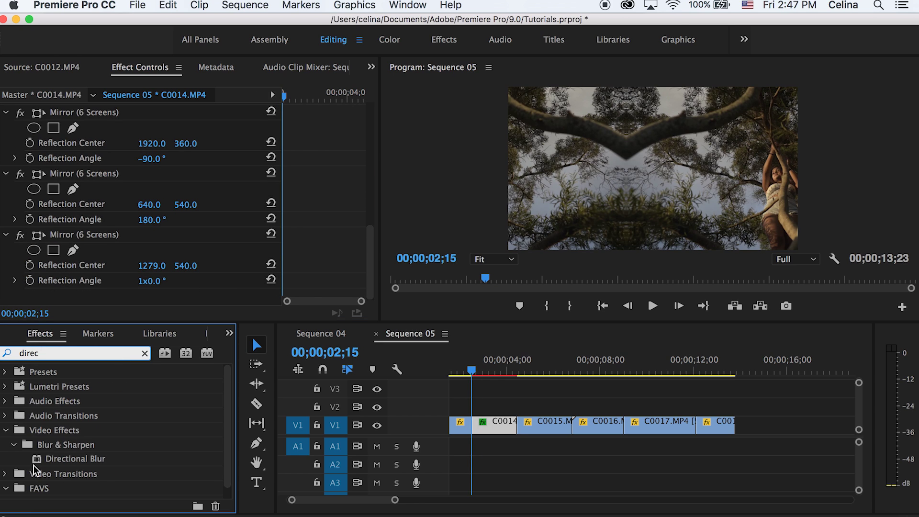
left_click_drag(35, 461, 493, 426)
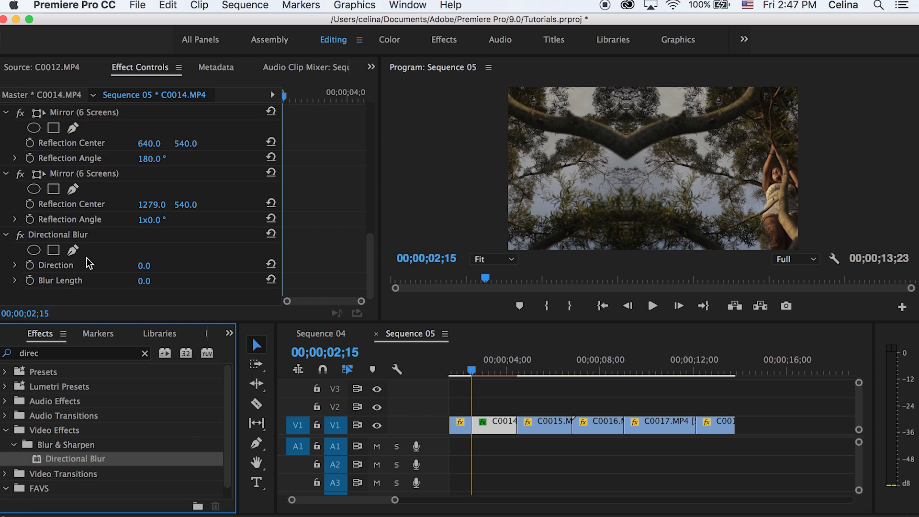
Step: Set the Directional Blur's Blur Length to 20 and Direction to 90, and start keyframing Blur Length at 00;00;02;15
left_click_drag(138, 282, 178, 265)
left_click(157, 263)
type("90")
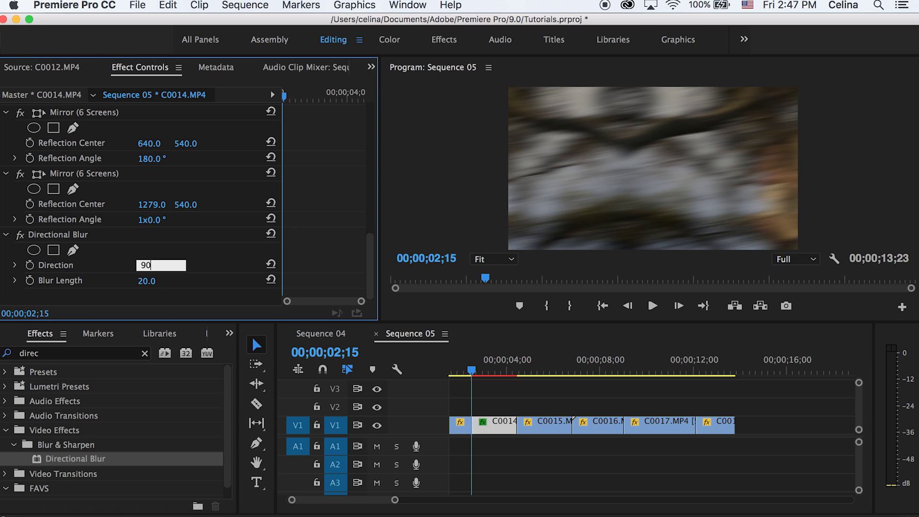
key("Return")
left_click(29, 280)
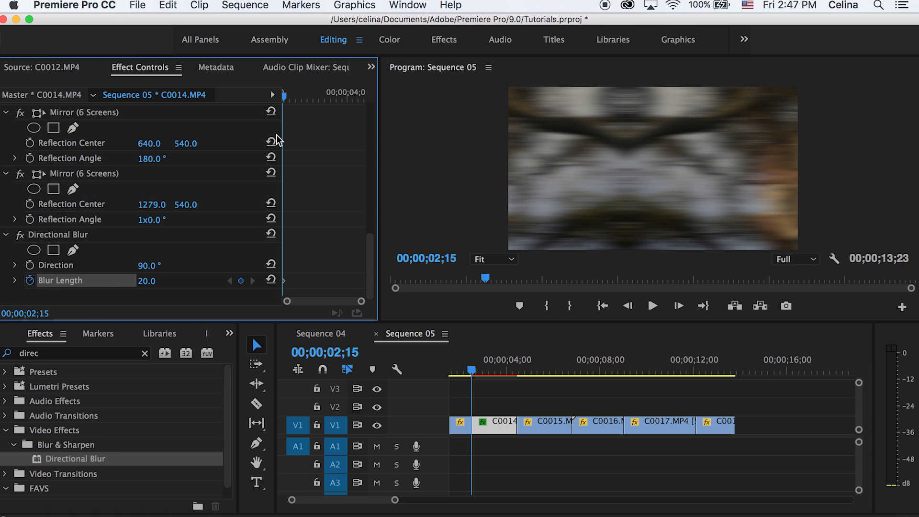
Step: Add a second Blur Length keyframe at 00;00;02;20 by resetting the parameter to its default
scroll(289, 136, "up", 10)
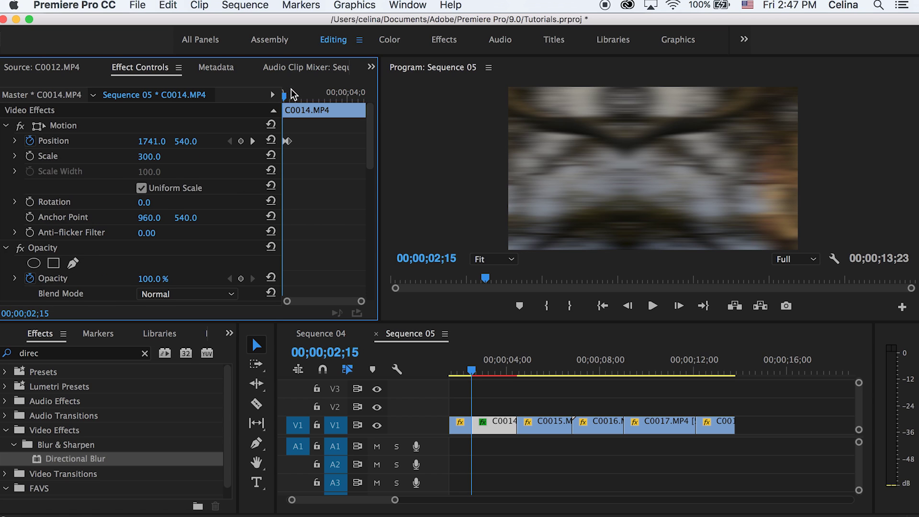
left_click_drag(290, 94, 291, 96)
scroll(292, 180, "down", 10)
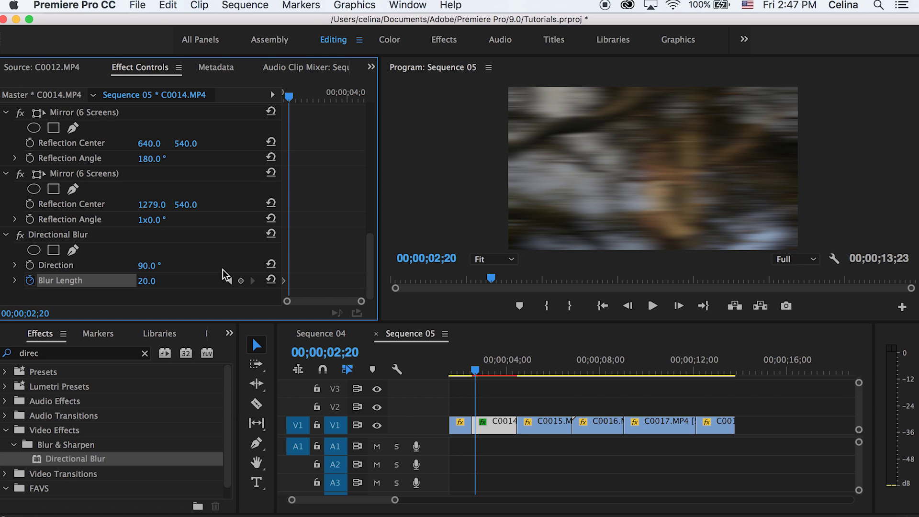
left_click(271, 279)
Step: Play back the transition from C0012 into C0014 to check the whip blur
left_click(469, 364)
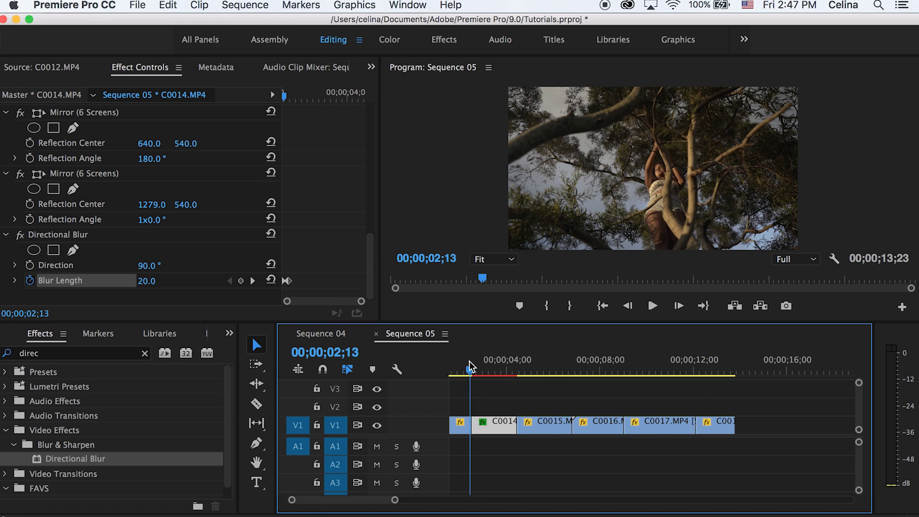
key("space")
scroll(469, 362, "left", 2)
left_click(468, 365)
key("space")
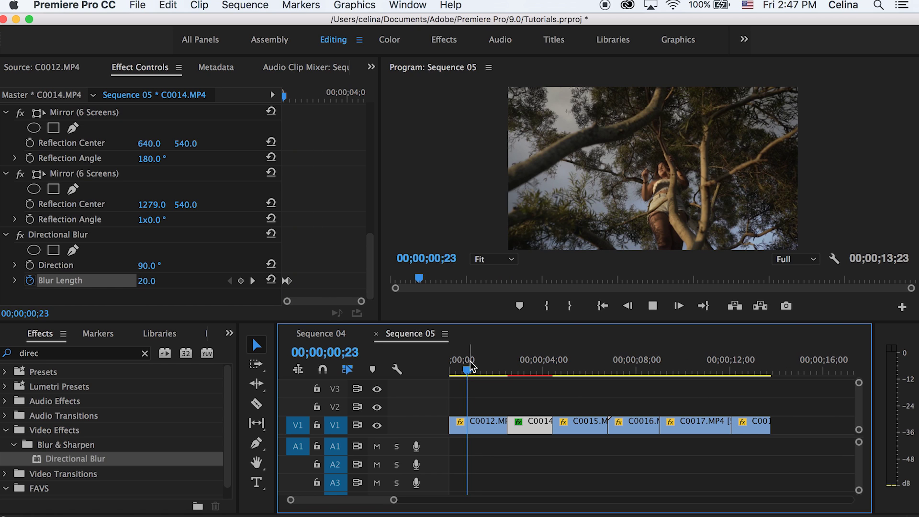
left_click(508, 370)
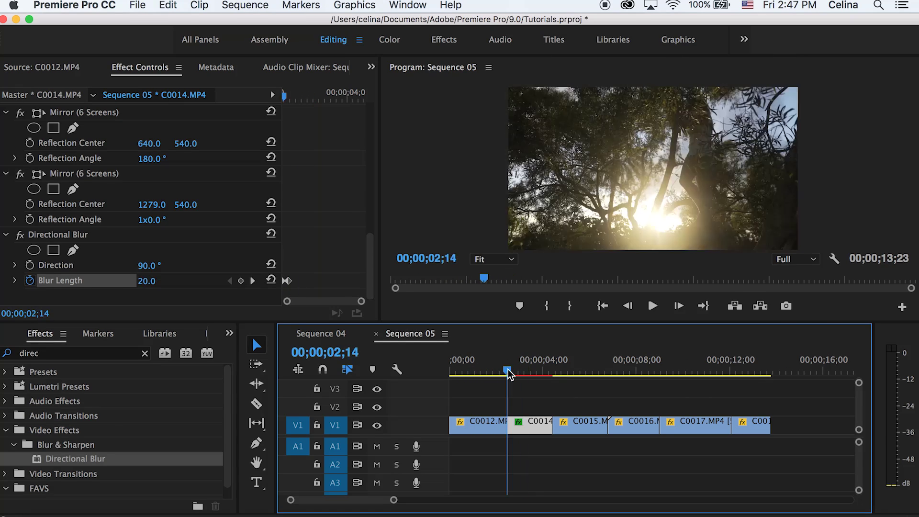
key("space")
Step: Place the playhead at 00;00;02;18, deselect the clip and save the project
left_click_drag(507, 371, 510, 372)
left_click(534, 411)
key("super+s")
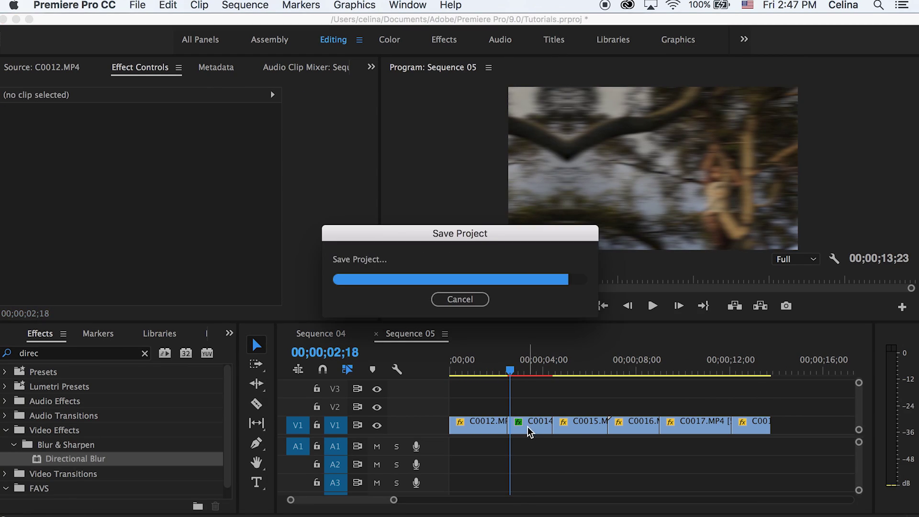
Step: Save C0014's Motion, Replicate, Mirror and Directional Blur effects together as a Scale-type preset named Whip Blur Effect
left_click(529, 430)
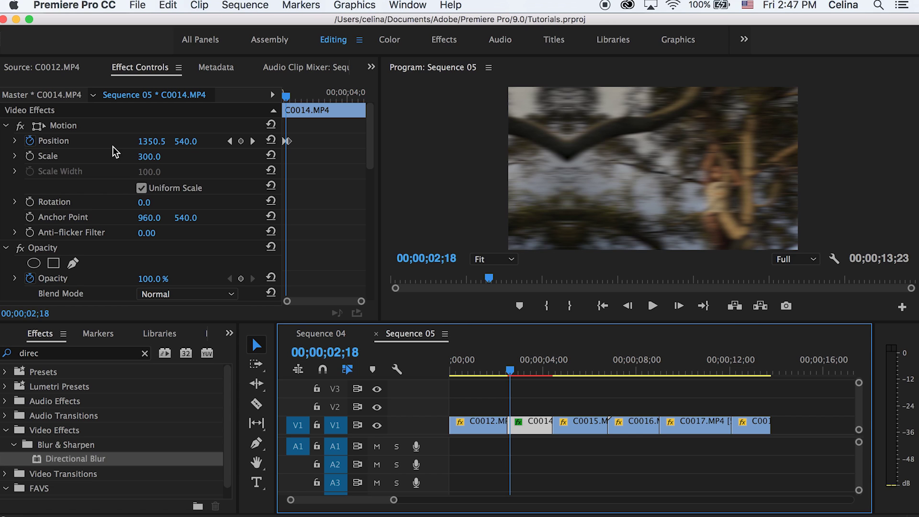
left_click(71, 126)
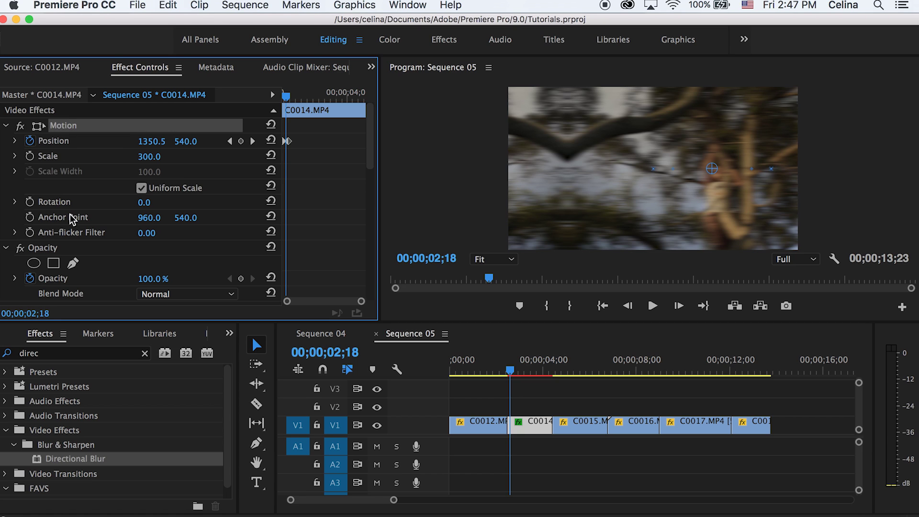
scroll(69, 214, "down", 5)
left_click(64, 209)
left_click(68, 251)
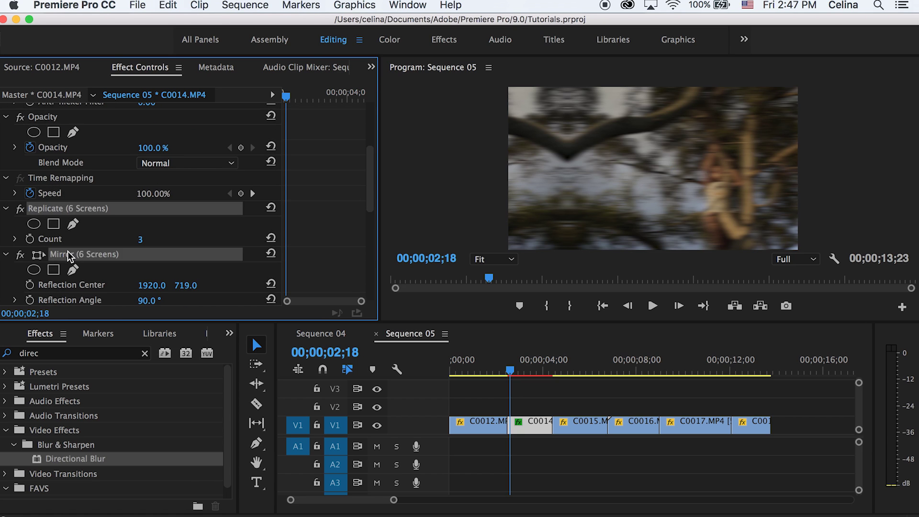
scroll(67, 244, "down", 5)
scroll(67, 170, "up", 1)
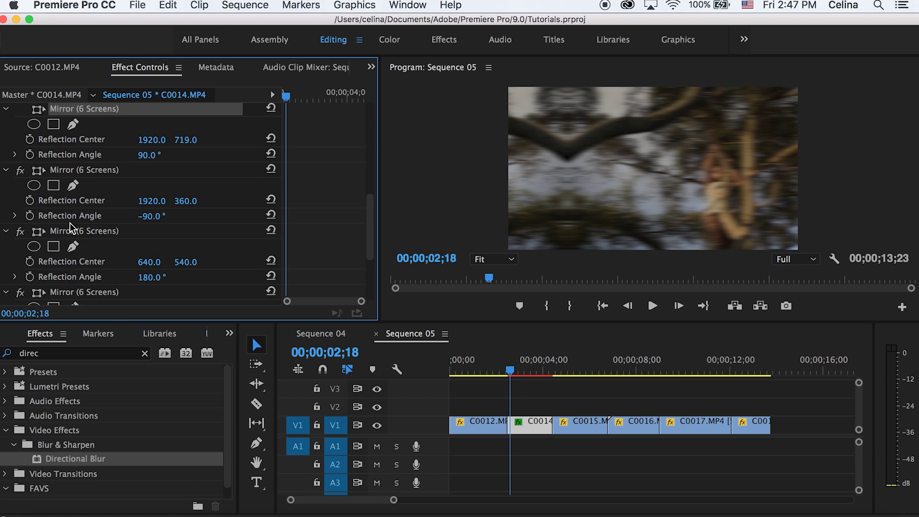
left_click(67, 170, "super")
left_click(72, 228, "super")
scroll(73, 242, "down", 4)
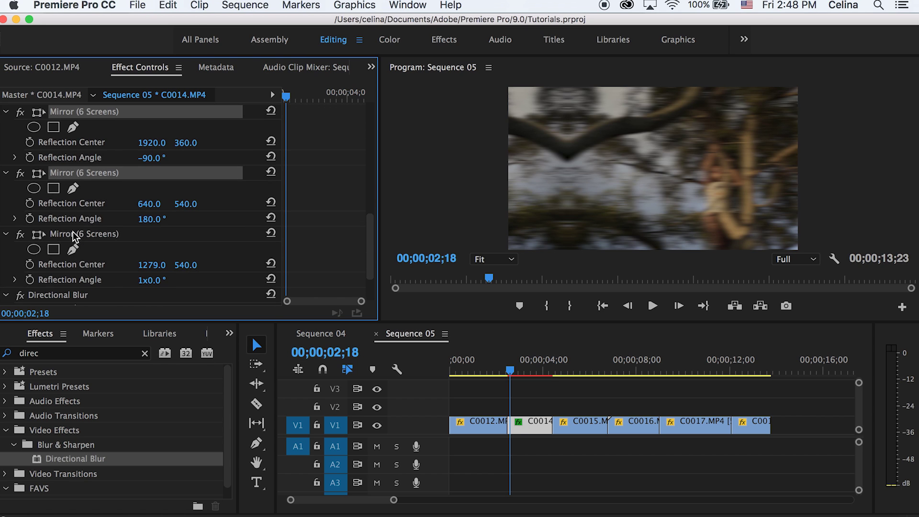
left_click(75, 234, "super")
scroll(72, 259, "down", 3)
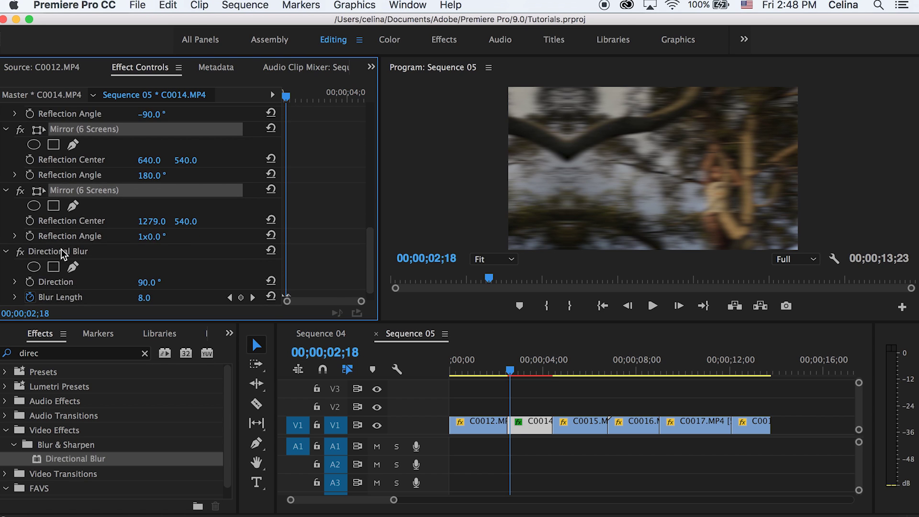
left_click(61, 250, "super")
right_click(62, 249)
left_click(84, 280)
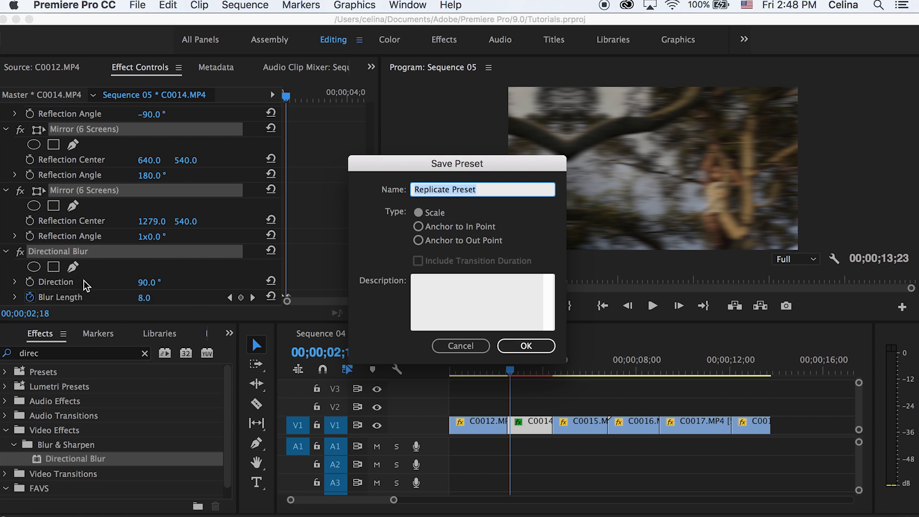
type("Bl")
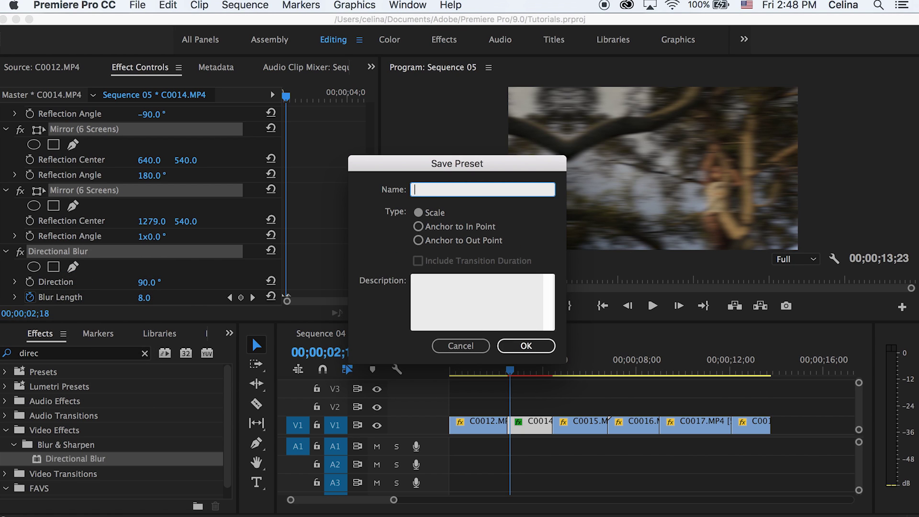
type("Whip Blur Effect")
left_click(537, 352)
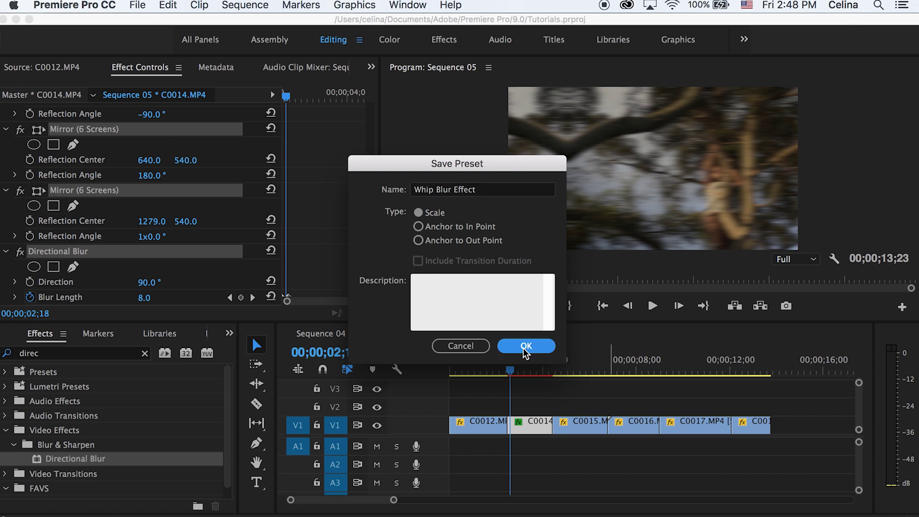
Step: Play back and scrub the sequence around the cut from C0012 to C0014 to review the transition
left_click_drag(512, 358, 506, 357)
key("space")
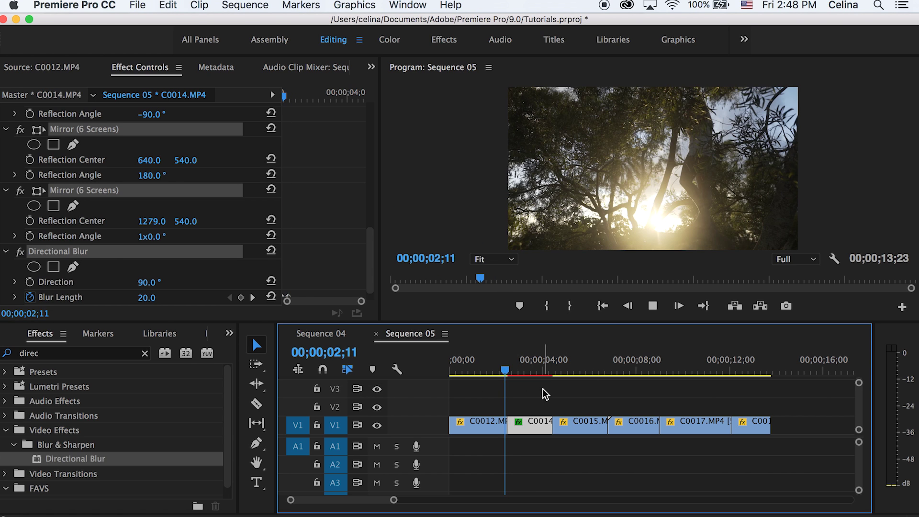
left_click(561, 401)
left_click_drag(555, 358, 493, 358)
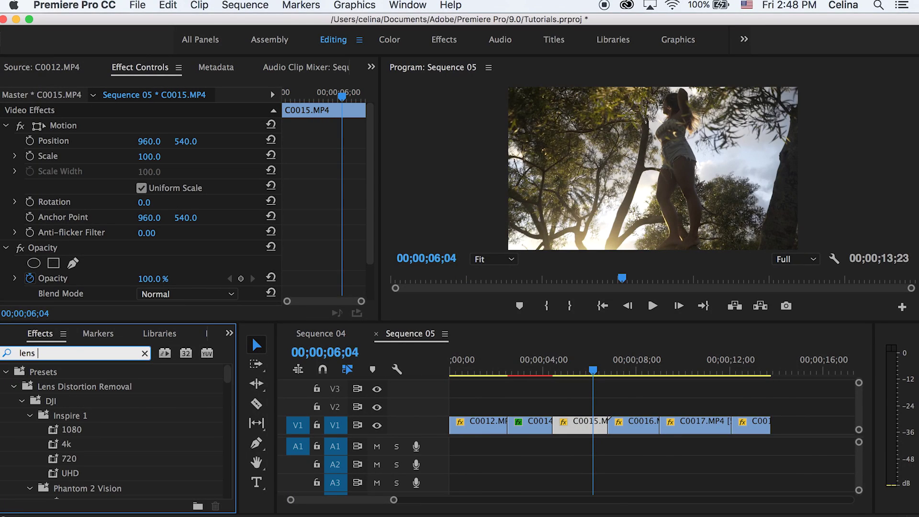
Step: Search the effects for "lens dist" and apply the Lens Distortion video effect to clip C0015
type("dist")
scroll(68, 433, "down", 10)
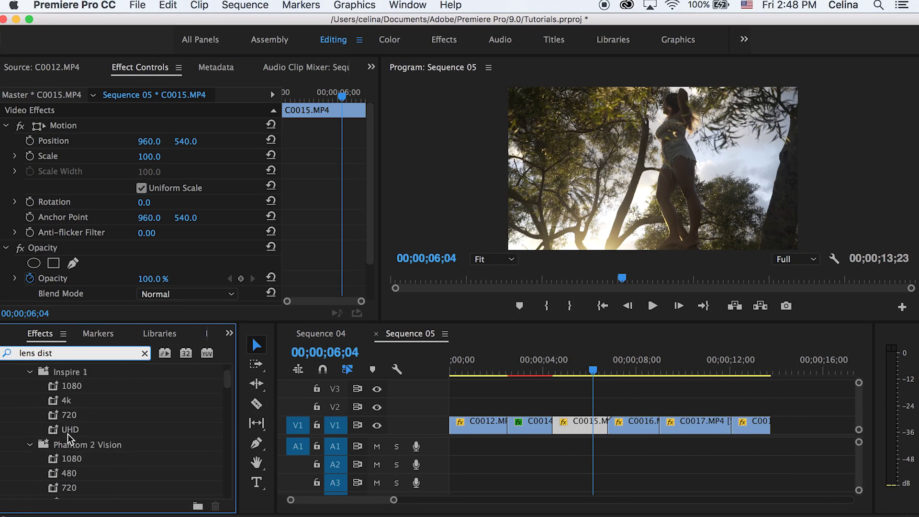
scroll(67, 434, "down", 5)
left_click(61, 463)
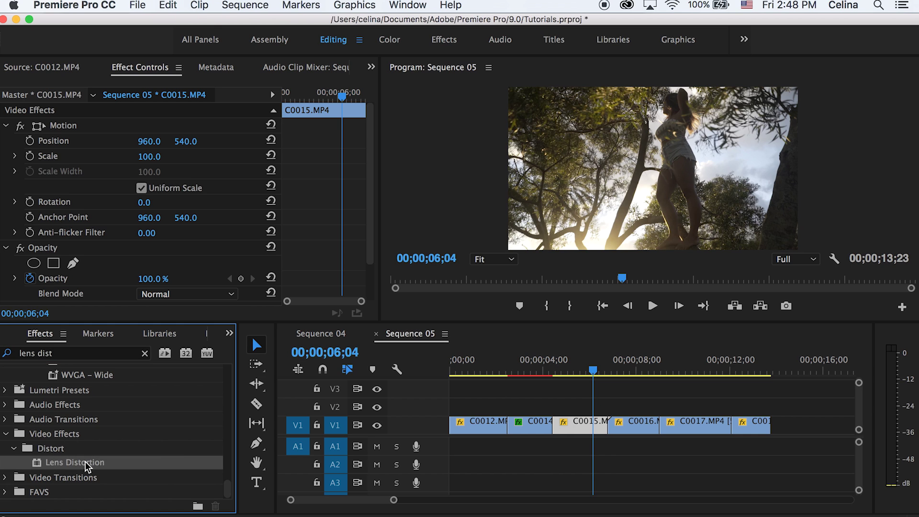
left_click_drag(52, 463, 578, 425)
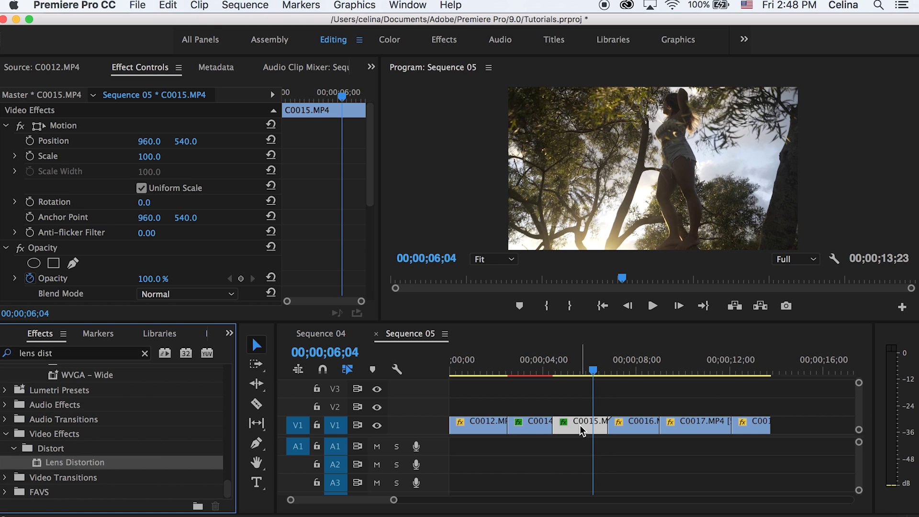
Step: Keyframe Lens Distortion Curvature from 0 at 00;00;06;09 to a negative value at 00;00;06;23, and play it back
mouse_move(342, 95)
left_mouse_down()
mouse_move(337, 86)
mouse_move(348, 83)
left_mouse_up()
scroll(332, 198, "down", 6)
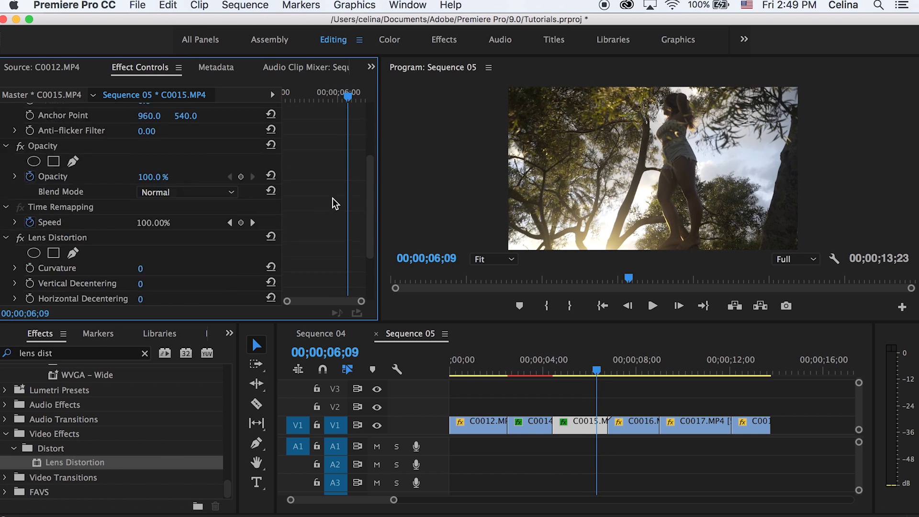
left_click(29, 189)
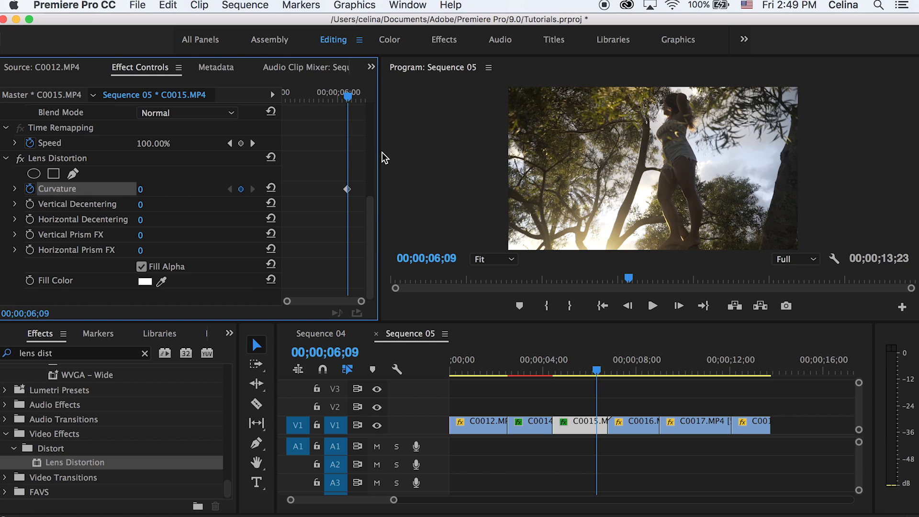
left_click_drag(352, 101, 364, 98)
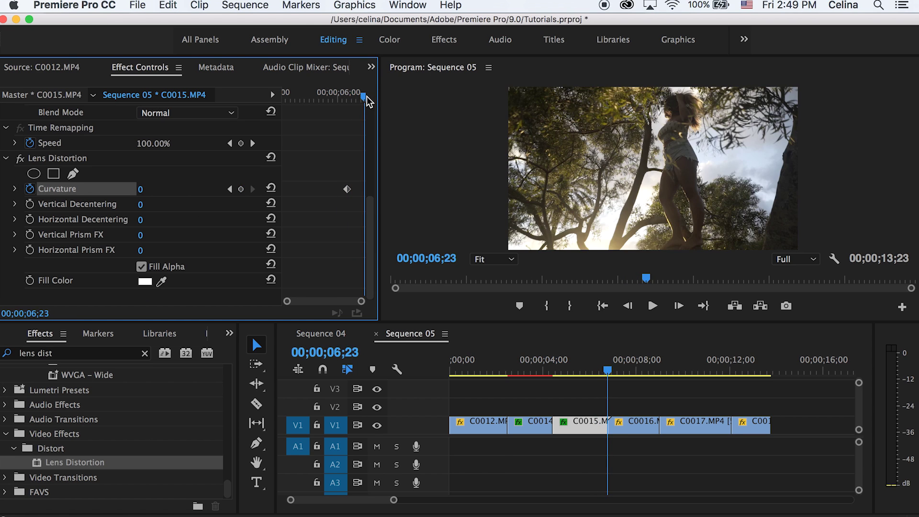
left_click_drag(140, 189, 107, 189)
left_click(343, 96)
key("space")
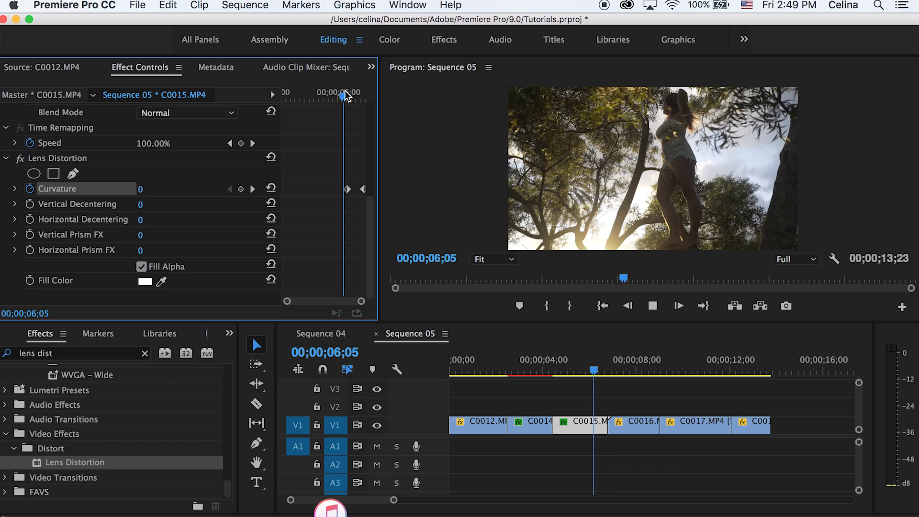
Step: Search the effects for "rgb" and apply Color Balance (RGB) to clip C0015
mouse_move(344, 91)
left_mouse_down()
mouse_move(363, 92)
mouse_move(348, 92)
left_mouse_up()
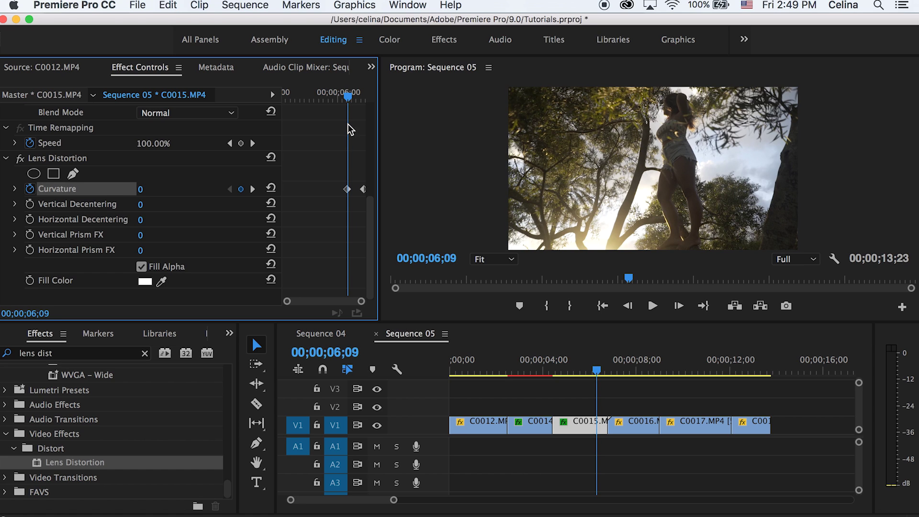
left_click(623, 403)
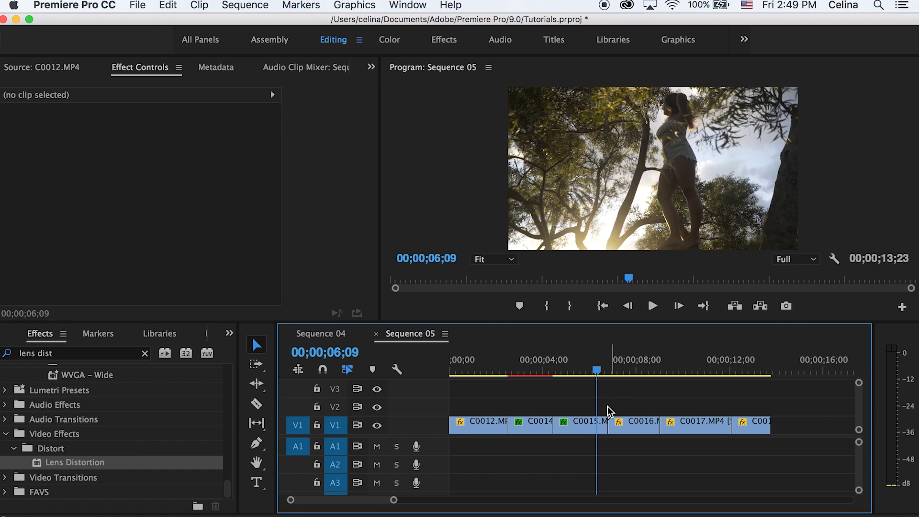
left_click(145, 353)
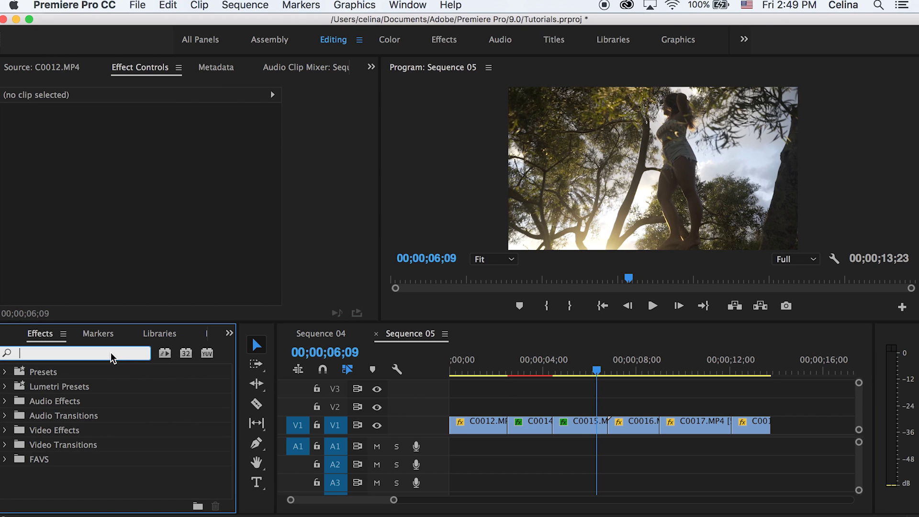
type("rgb")
left_click_drag(43, 460, 586, 425)
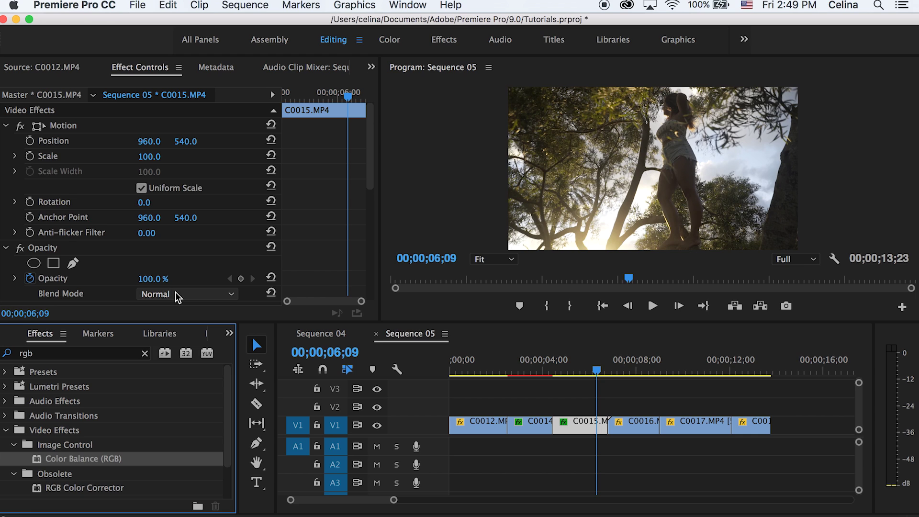
Step: Set C0015's opacity blend mode to Screen and duplicate the clip onto tracks V2 and V3 directly above it
left_click(175, 293)
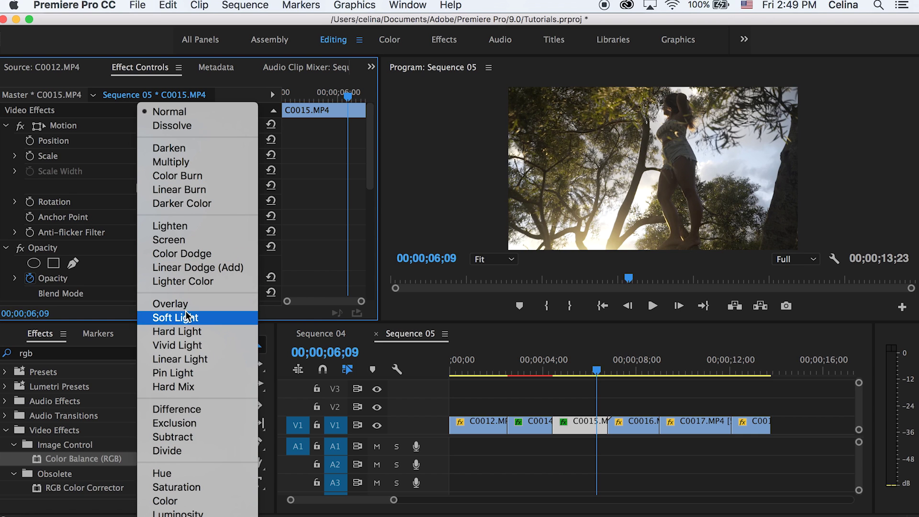
left_click(174, 239)
left_click_drag(588, 424, 583, 392)
left_click(583, 393)
Step: Set Color Balance (RGB) on the V3 copy of C0015 to Red 100, Green 0 and Blue 0
scroll(302, 227, "down", 10)
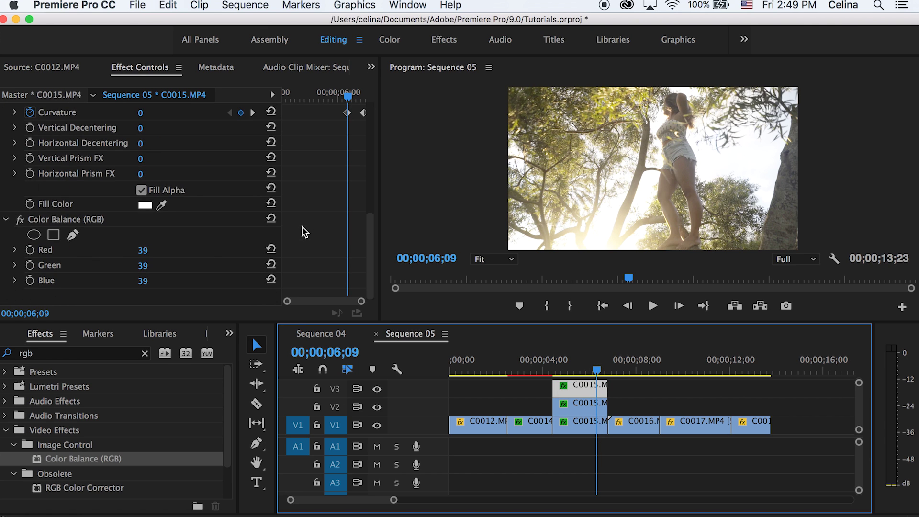
left_click(151, 265)
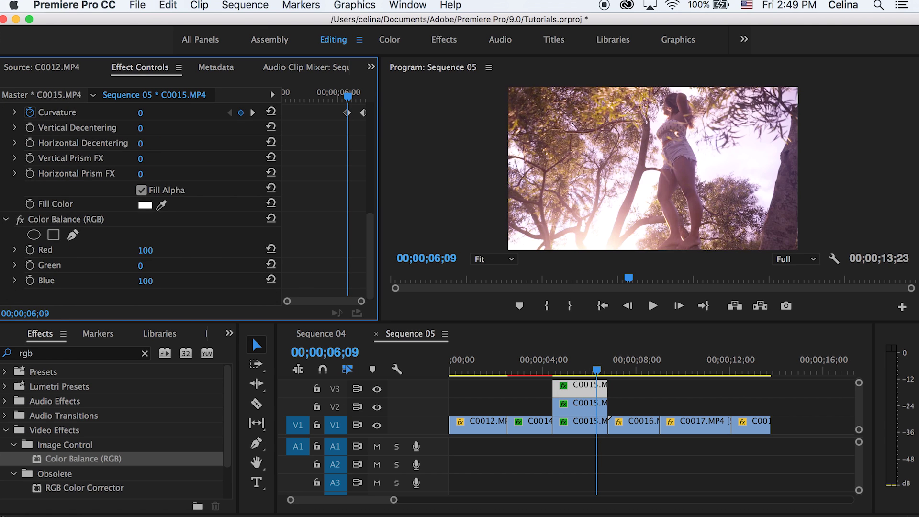
left_click(145, 281)
type("0")
key("Return")
Step: Set Color Balance (RGB) on the V2 copy of C0015 to Red 0, Green 100 and Blue 0
left_click(559, 390)
scroll(256, 214, "down", 8)
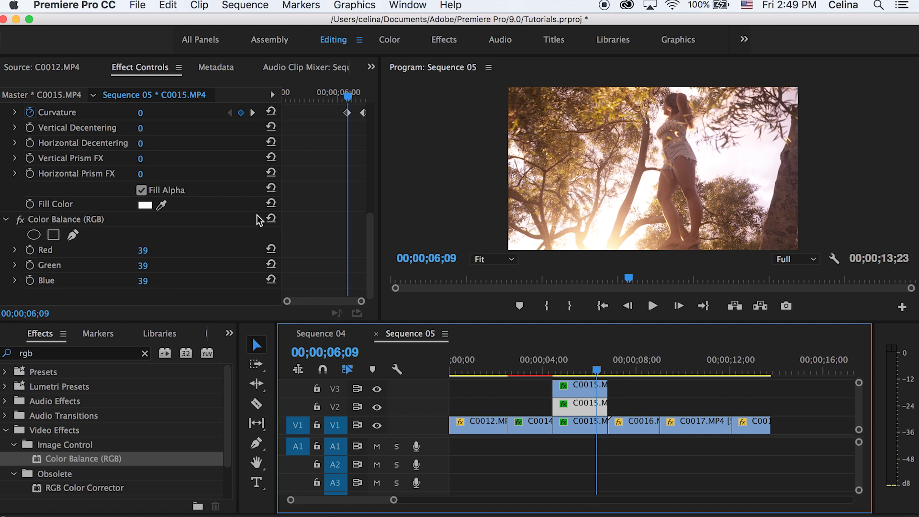
left_click(156, 248)
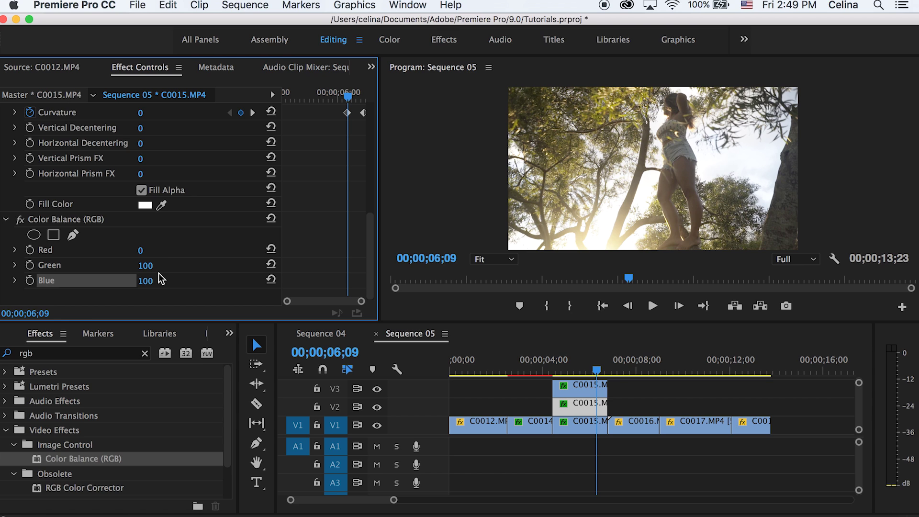
left_click(156, 281)
type("0")
key("Return")
Step: Set Color Balance (RGB) on the V1 clip C0015 to Red 0, Green 0 and Blue 100
left_click(573, 421)
scroll(323, 185, "down", 8)
left_click(142, 250)
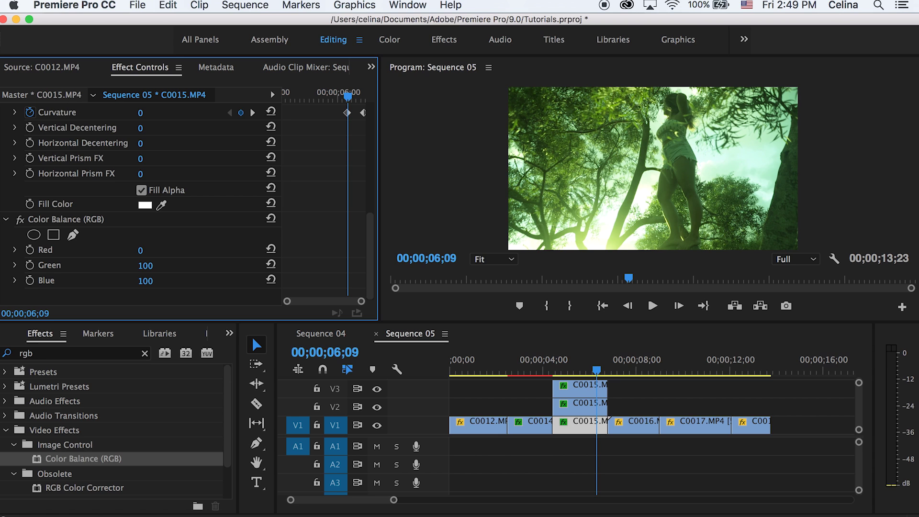
left_click(146, 266)
type("0")
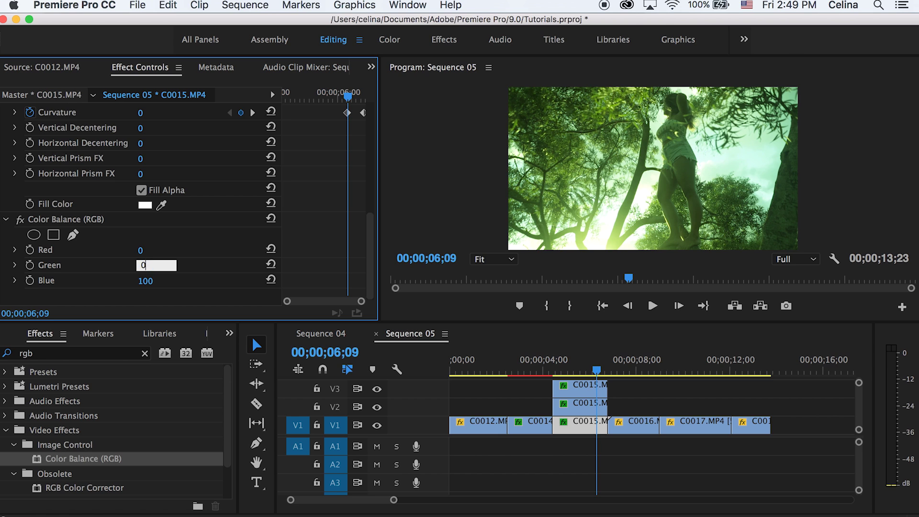
key("Return")
Step: Play back and scrub the stacked C0015 clips around the start of the lens distortion
left_click(614, 385)
left_click(577, 369)
key("space")
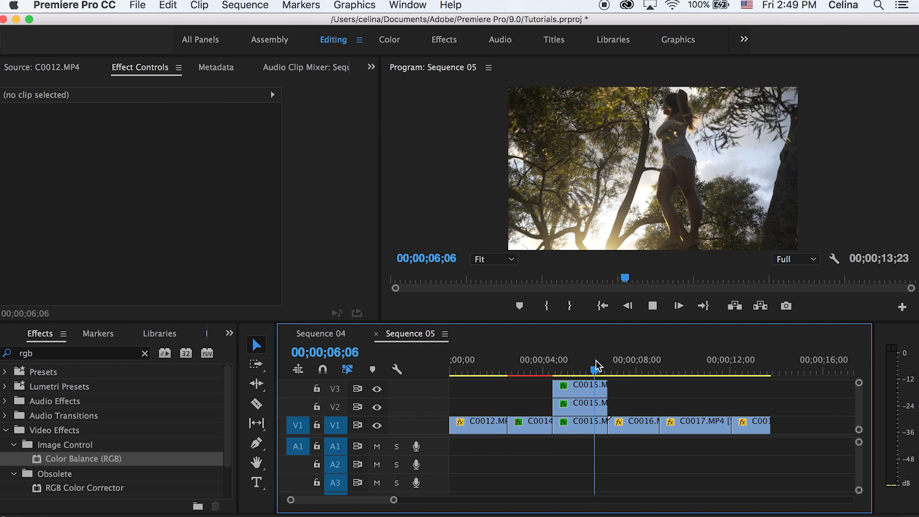
scroll(606, 383, "up", 1)
left_click_drag(602, 367, 598, 362)
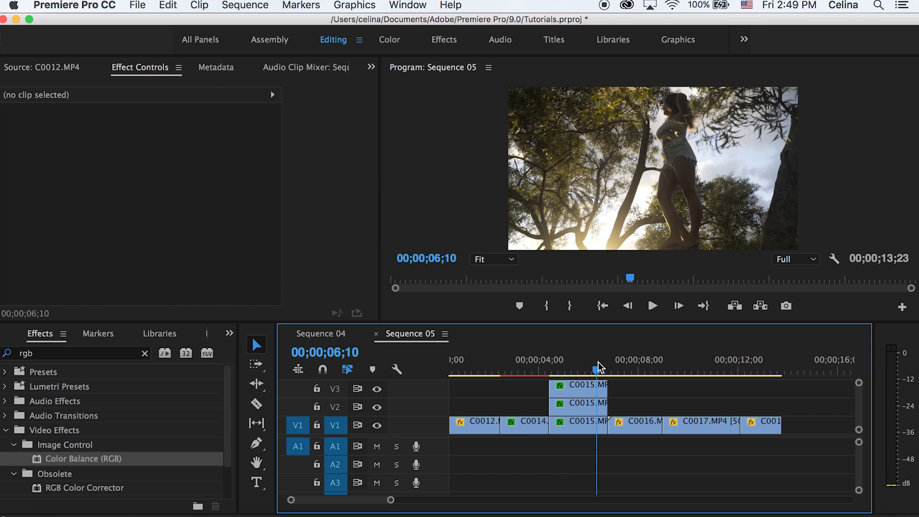
Step: Offset the ending Curvature keyframe of the V3 copy of C0015 slightly forward in time and play back the colour split
left_click(601, 388)
scroll(293, 180, "down", 10)
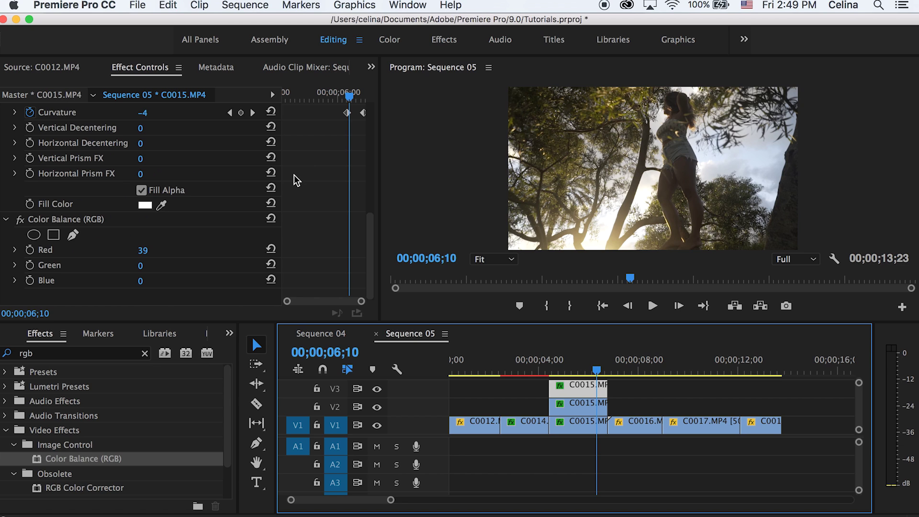
scroll(306, 175, "up", 3)
left_click(354, 96)
left_click_drag(354, 96, 362, 96)
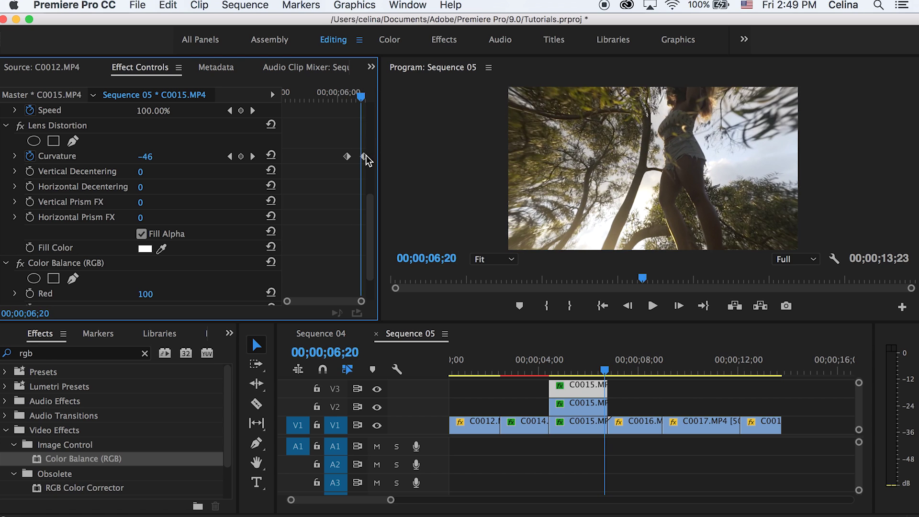
left_click(346, 71)
left_click(98, 73)
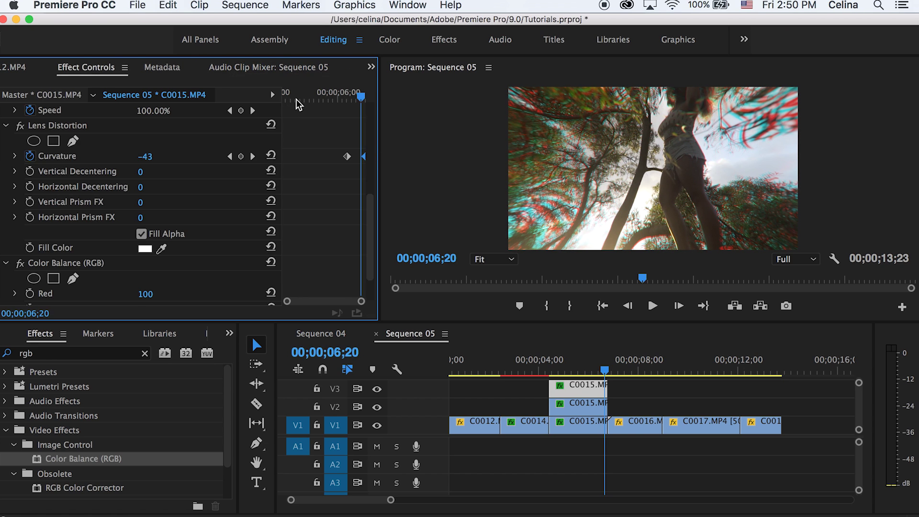
left_click(336, 93)
key("space")
left_click_drag(600, 366, 604, 366)
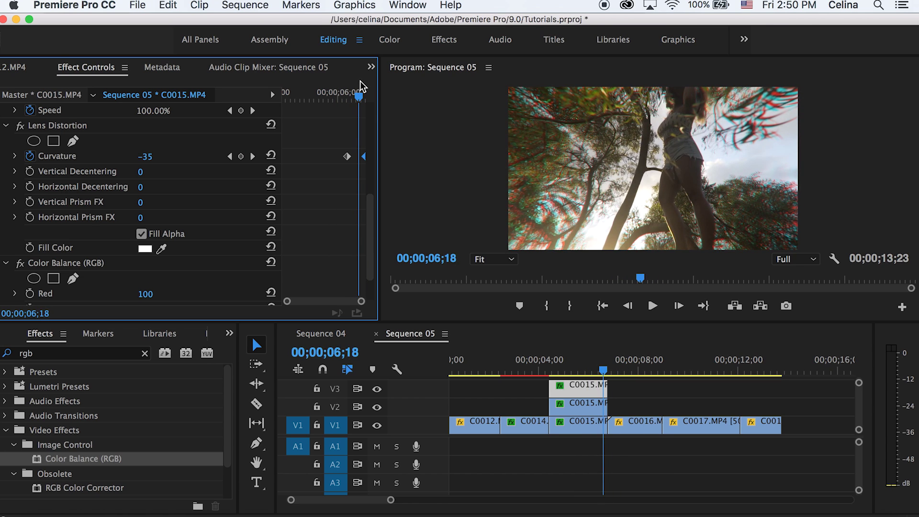
Step: Offset both Curvature keyframes of the V2 copy of C0015 slightly forward in time
left_click(599, 406)
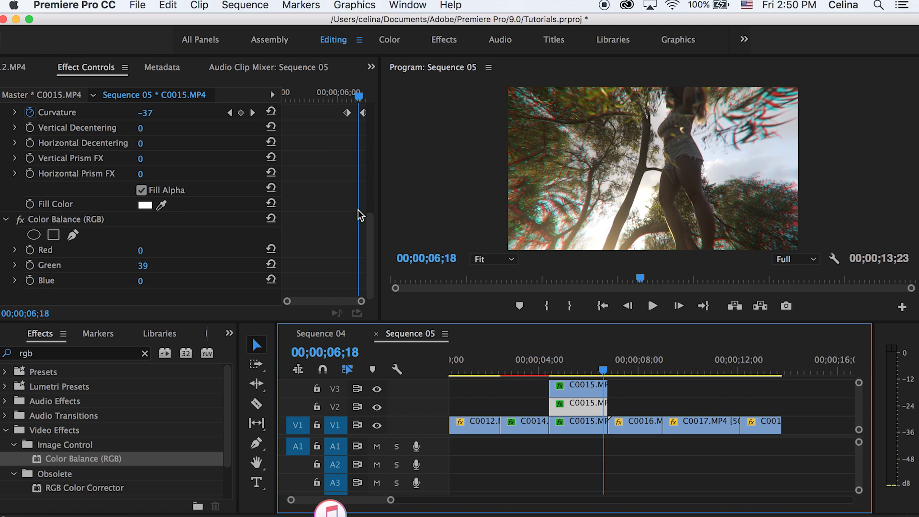
left_click(360, 113)
left_click_drag(361, 111, 362, 111)
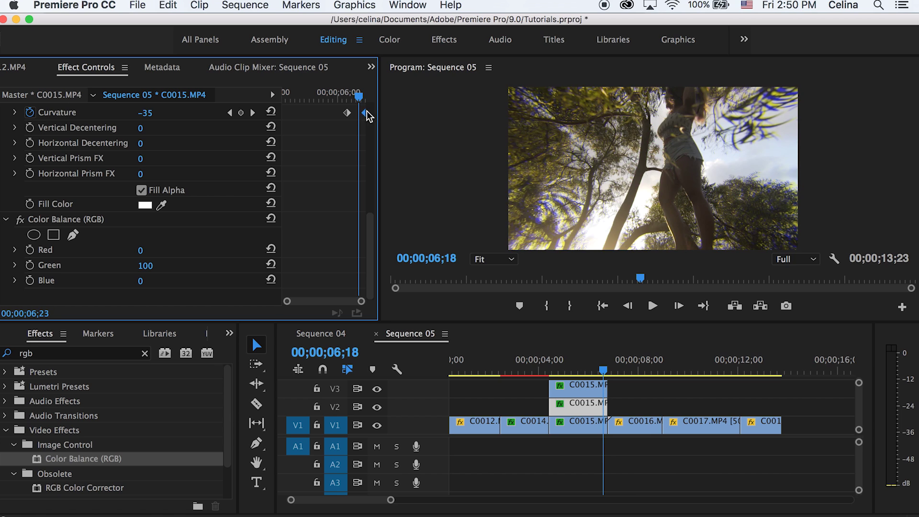
left_click_drag(347, 113, 351, 118)
Step: Play back the RGB-split lens distortion from before its first keyframe into C0016, and save the project
left_click(348, 90)
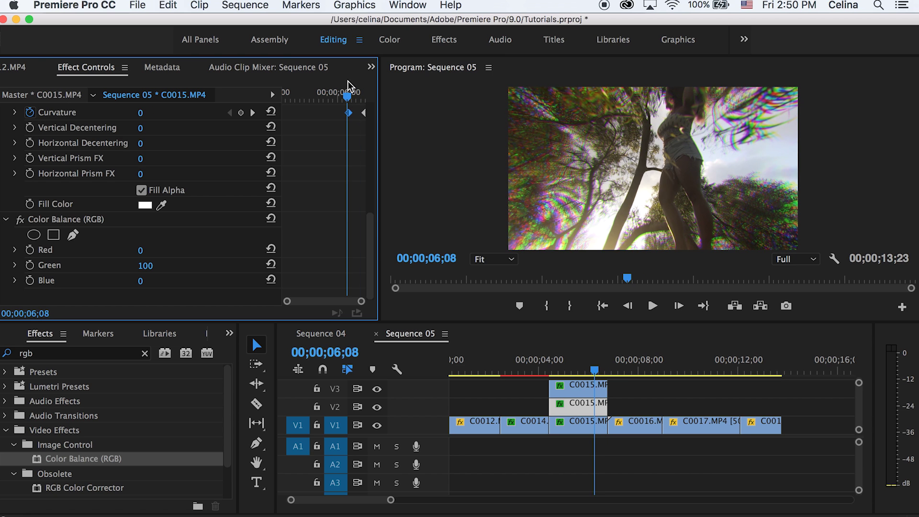
key("space")
left_click_drag(348, 90, 335, 90)
key("space")
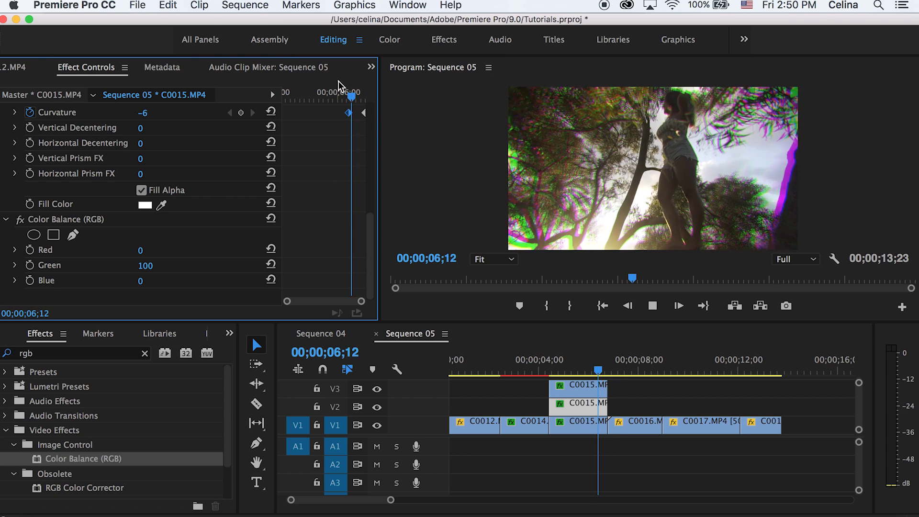
key("space")
key("super+s")
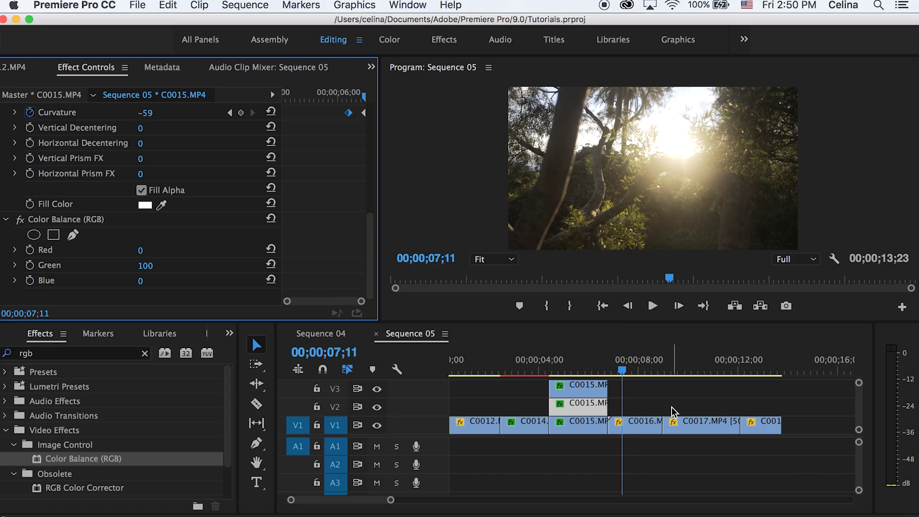
Step: Select clip C0016 and start its Scale animation with a keyframe of 100 at 00;00;07;11
left_click(671, 407)
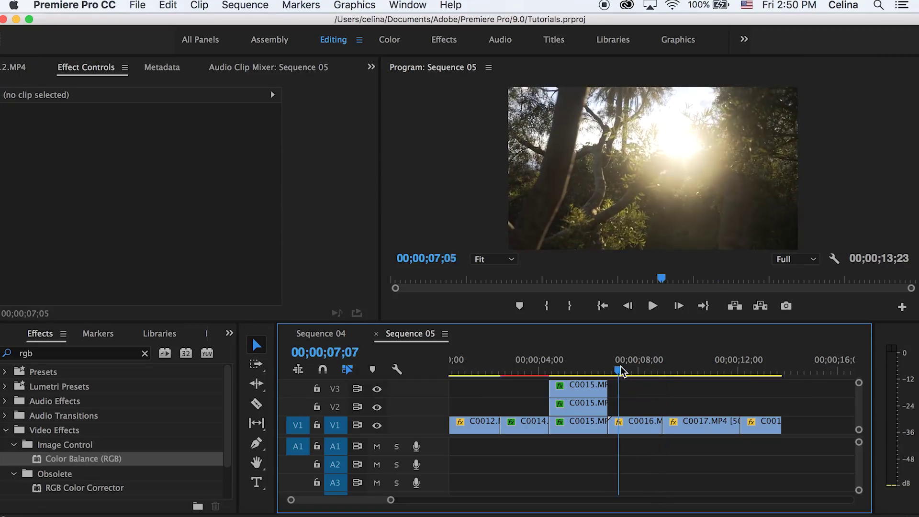
left_click_drag(620, 371, 630, 370)
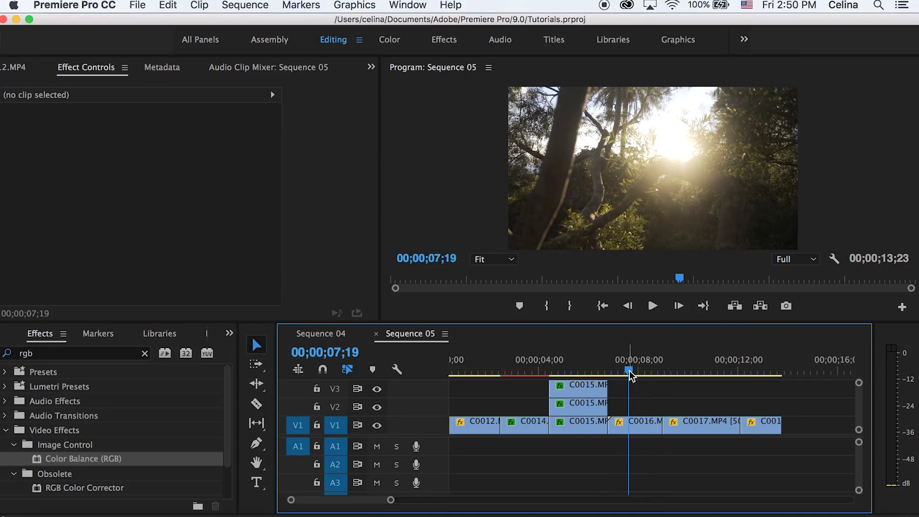
left_click(645, 425)
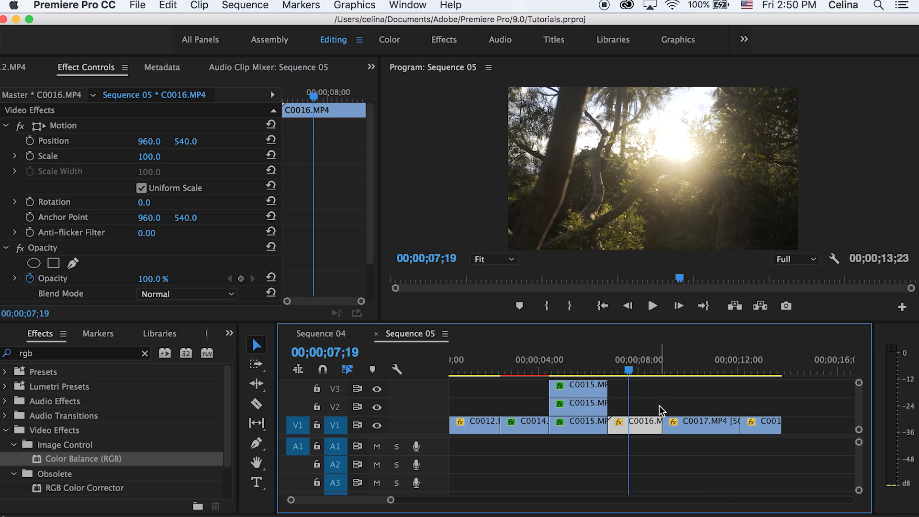
left_click_drag(628, 369, 623, 368)
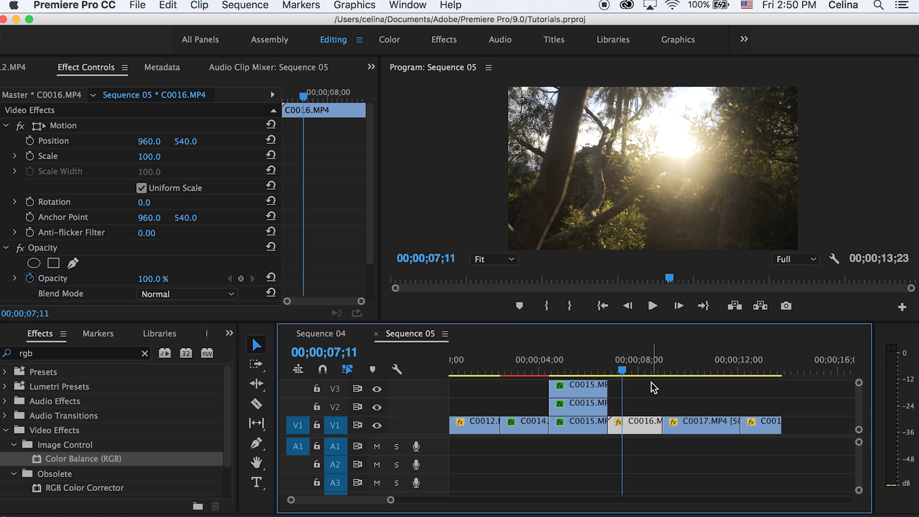
key("Right")
key("Right")
key("Right")
key("Right")
left_click(30, 156)
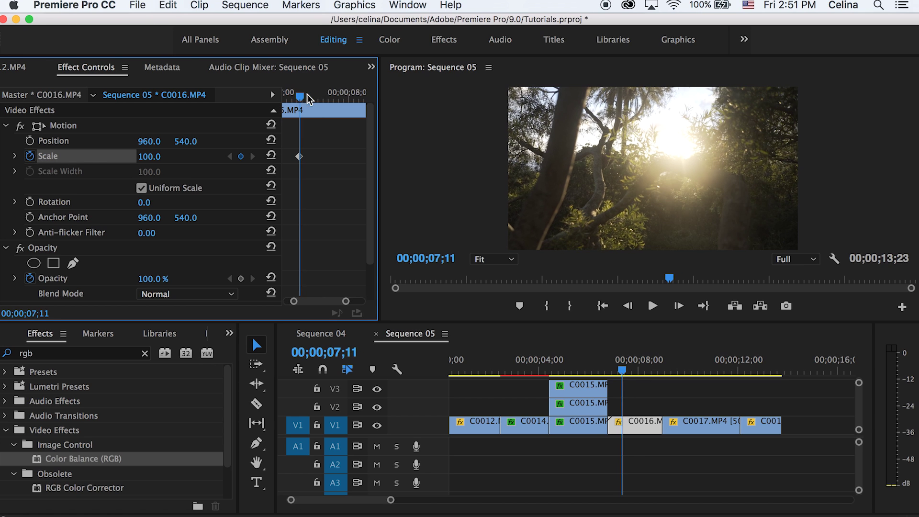
Step: Add C0016 Scale keyframes of 145 at 00;00;07;18 and of the default 100 at 00;00;07;26
left_click_drag(306, 96, 322, 96)
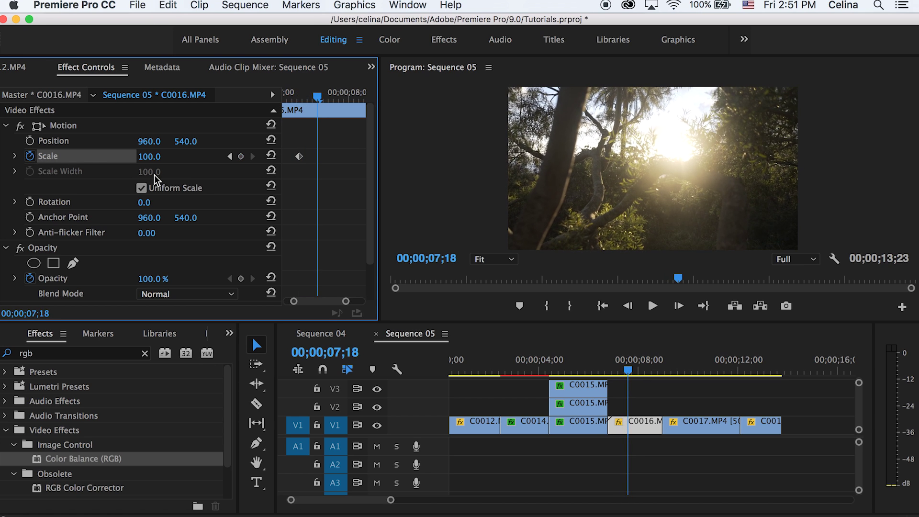
mouse_move(149, 156)
left_mouse_down()
mouse_move(165, 157)
mouse_move(153, 157)
left_mouse_up()
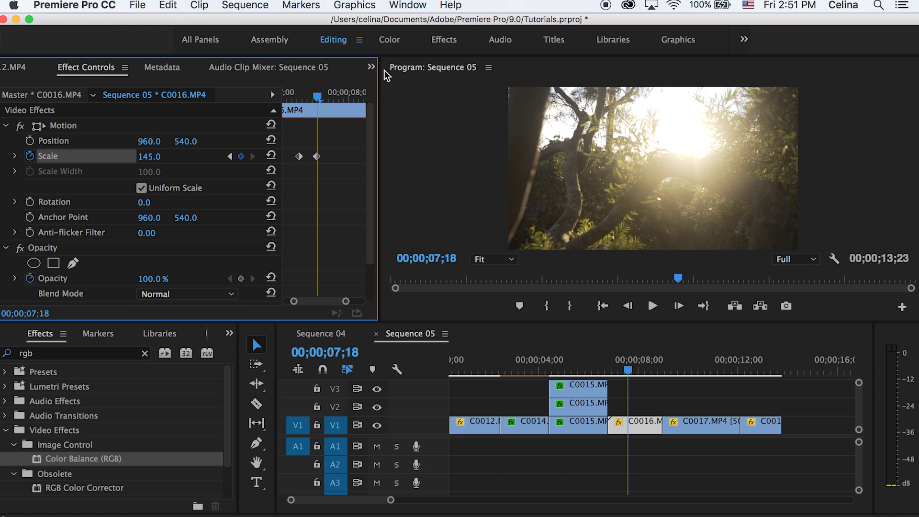
left_click_drag(343, 88, 338, 87)
left_click(270, 155)
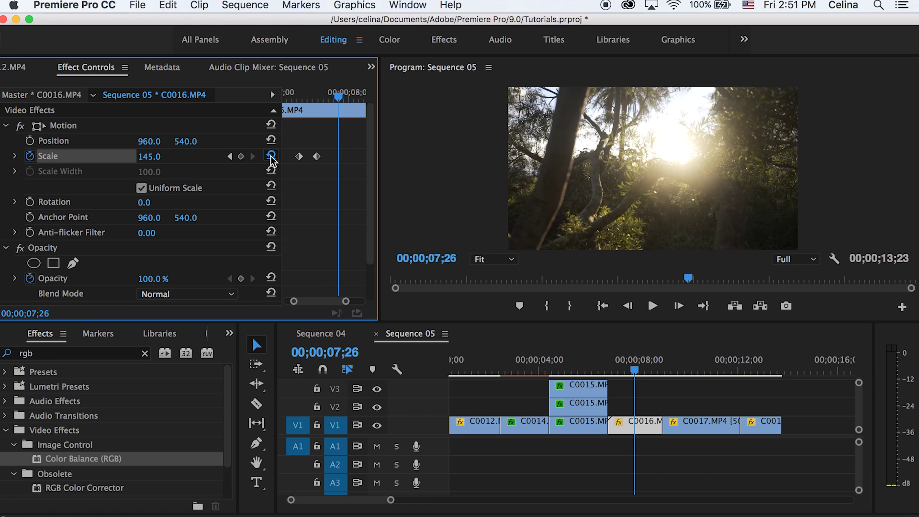
Step: Play back the scale bounce on C0016, move its Scale keyframes closer together and review the faster timing
left_click(291, 88)
key("space")
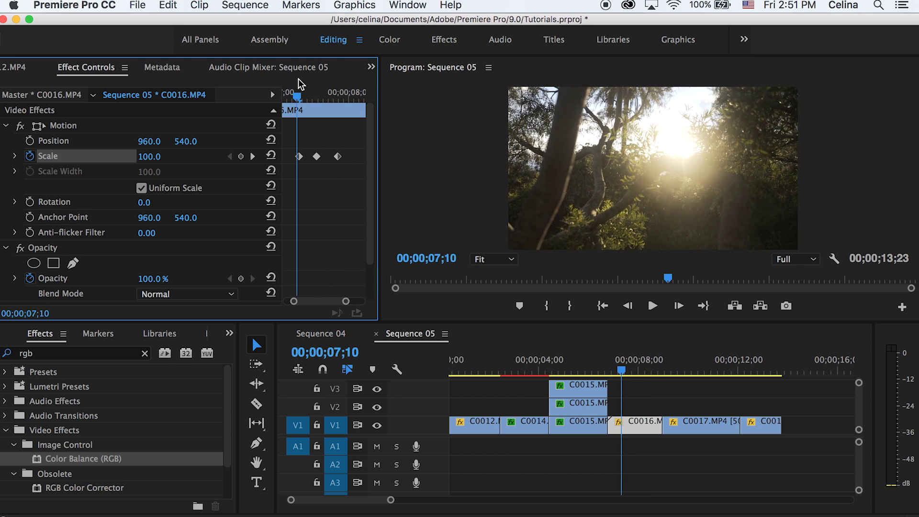
key("space")
left_click_drag(337, 156, 306, 157)
left_click(308, 97)
left_click(304, 92)
key("space")
left_click(304, 90)
key("space")
Step: Copy C0016's three Scale keyframes, paste them at 00;00;08;09 and play back both bounces
key("minus")
left_click_drag(327, 167, 298, 141)
left_click_drag(337, 94, 339, 96)
key("super+v")
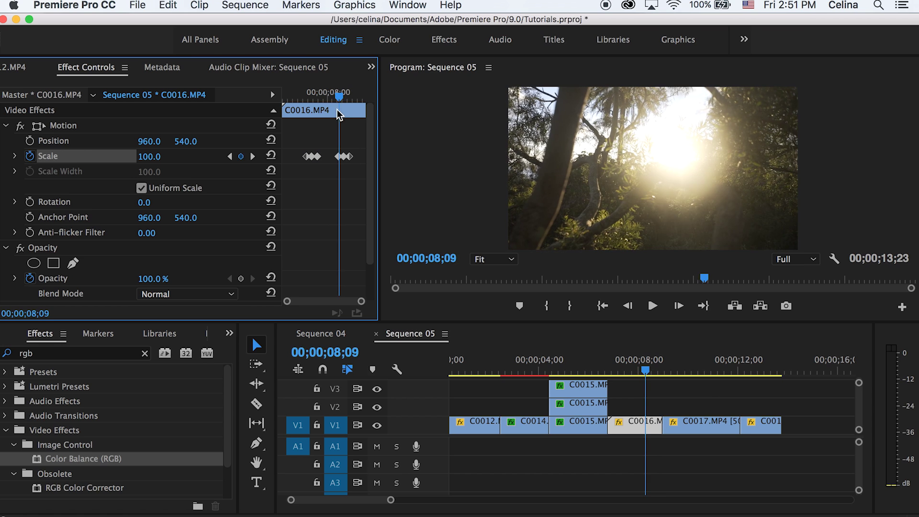
left_click(303, 94)
key("space")
Step: Save C0016's Motion effect as a Scale-type preset named Scale Bounce Effect
right_click(65, 124)
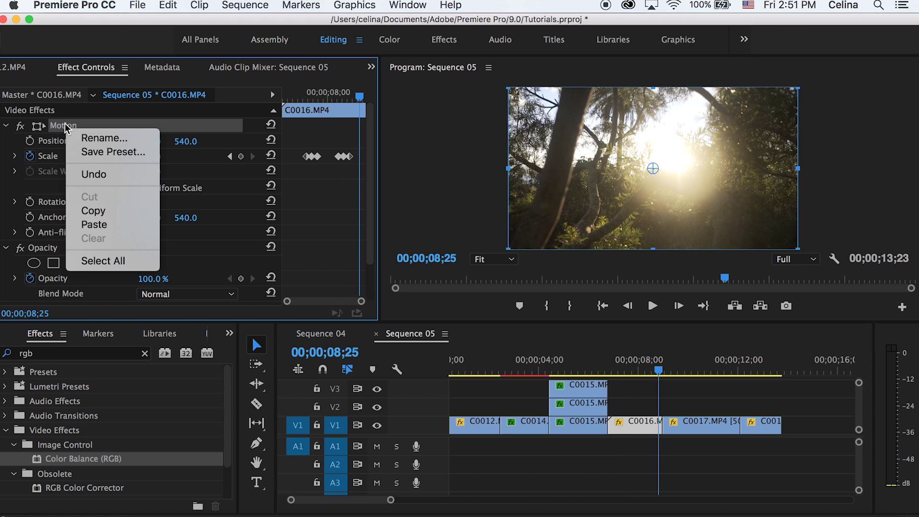
left_click(95, 152)
type("Scale ")
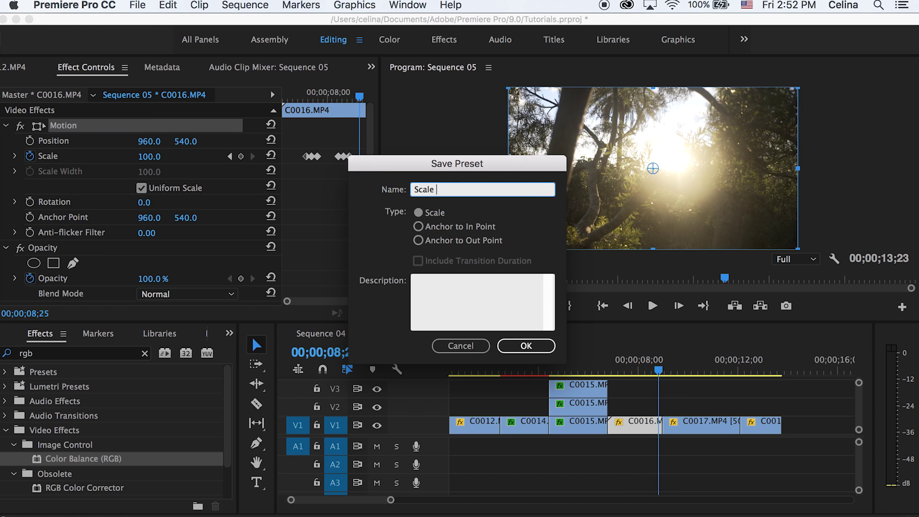
type("Bounce Effect")
left_click(541, 345)
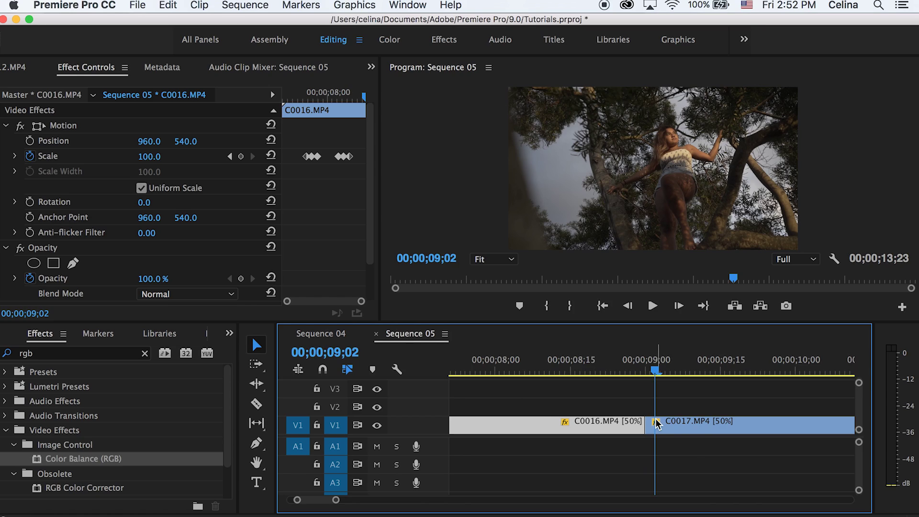
Step: Cut C0017 on V1 two frames after its start, at 00;00;09;02
key("equal")
key("equal")
left_click_drag(640, 360, 621, 357)
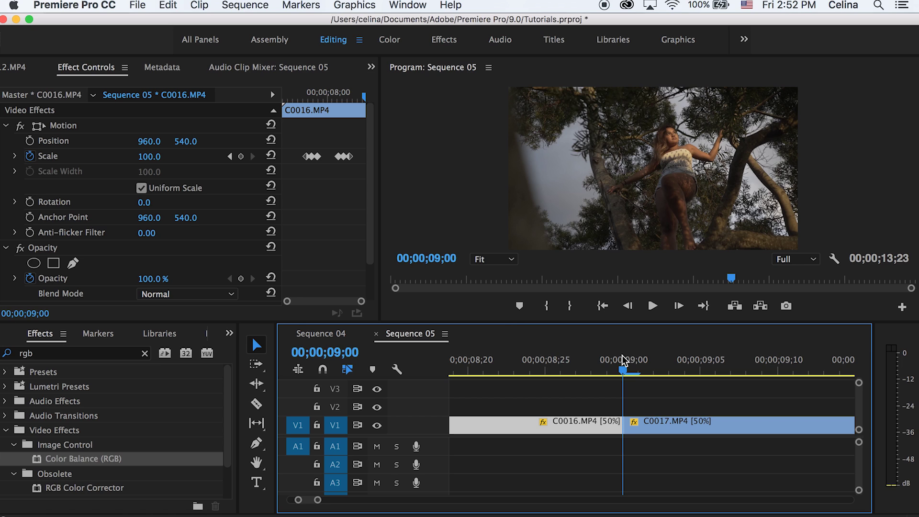
key("Right")
key("Right")
key("c")
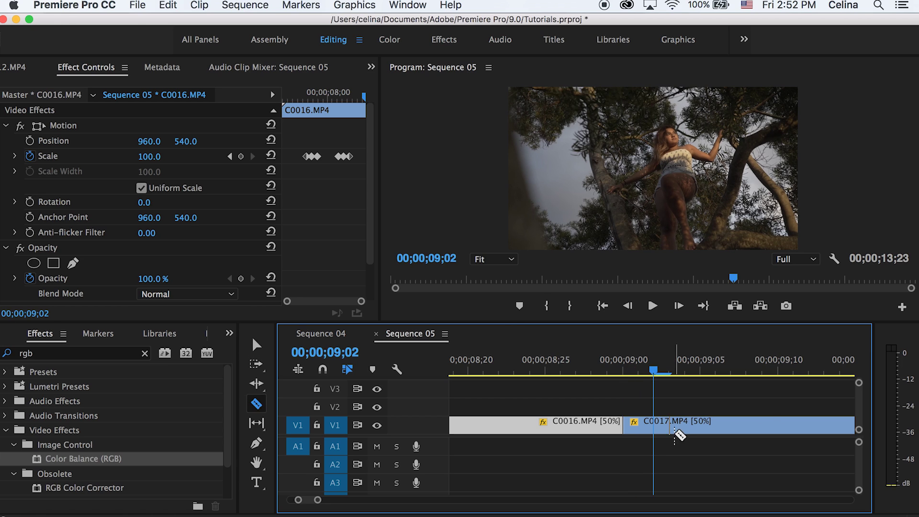
left_click(653, 426)
Step: Cut C0017 three more times at two-frame intervals, starting at 00;00;09;04
key("Right")
key("Right")
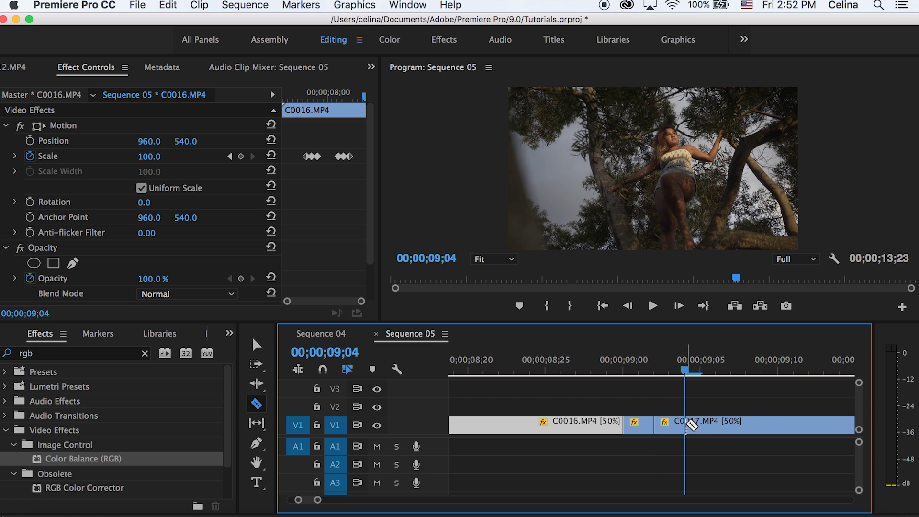
left_click(687, 424)
key("Right")
key("Right")
left_click(715, 425)
key("Right")
key("Right")
left_click(748, 423)
key("v")
Step: Move the four two-frame C0017 slices onto V2 above the end of C0016 with one-frame gaps, and pull the remaining C0017 back behind them
key("minus")
key("minus")
left_click(676, 374)
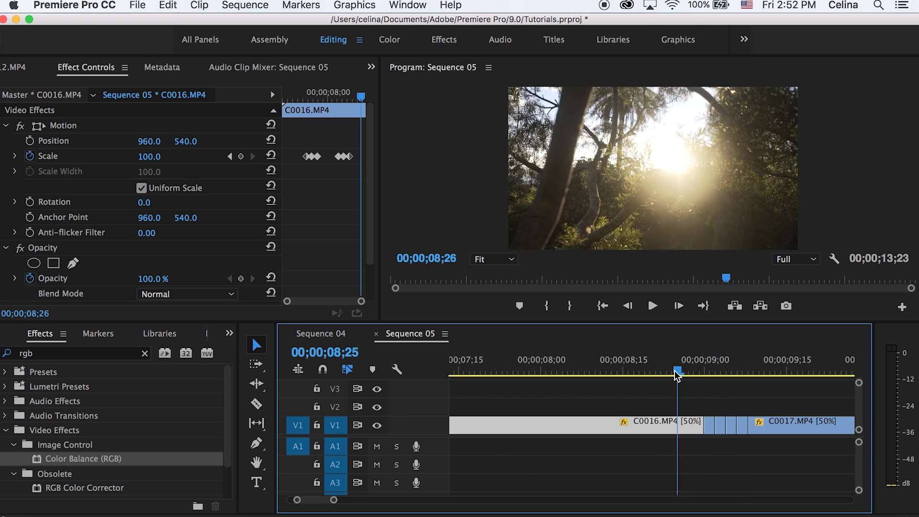
key("Left")
key("equal")
key("equal")
left_click_drag(733, 425, 628, 410)
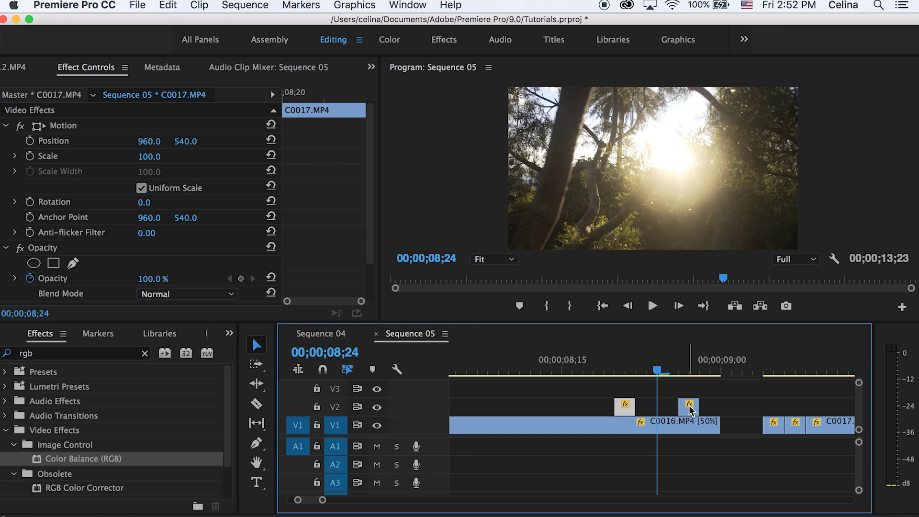
left_click_drag(693, 408, 664, 409)
left_click_drag(771, 424, 687, 412)
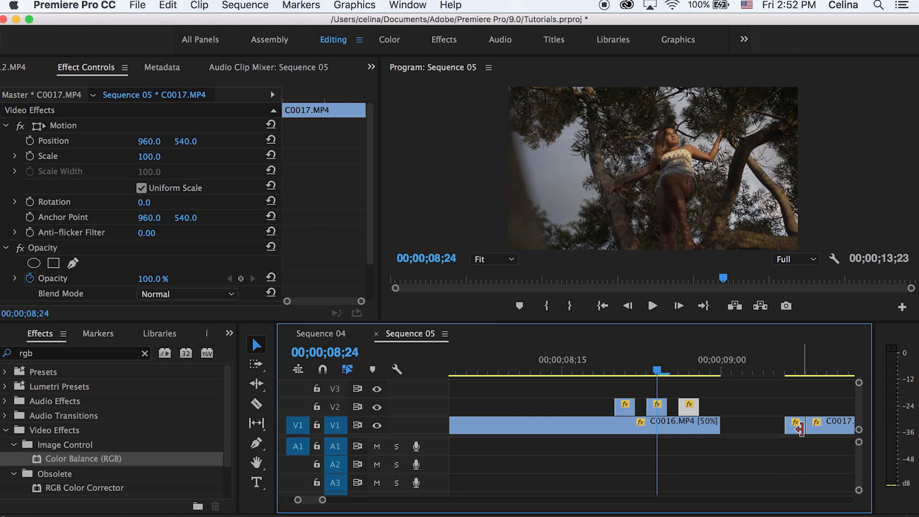
left_click(795, 433)
left_click_drag(796, 434, 747, 426)
Step: Play back the flicker cut between C0016 and C0017 and save the project
scroll(747, 424, "down", 5)
left_click(714, 370)
key("space")
left_click(710, 348)
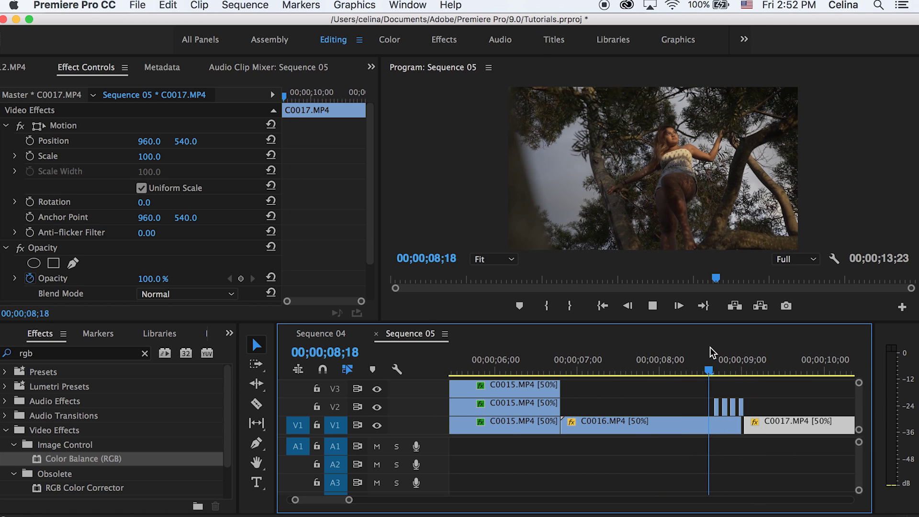
key("space")
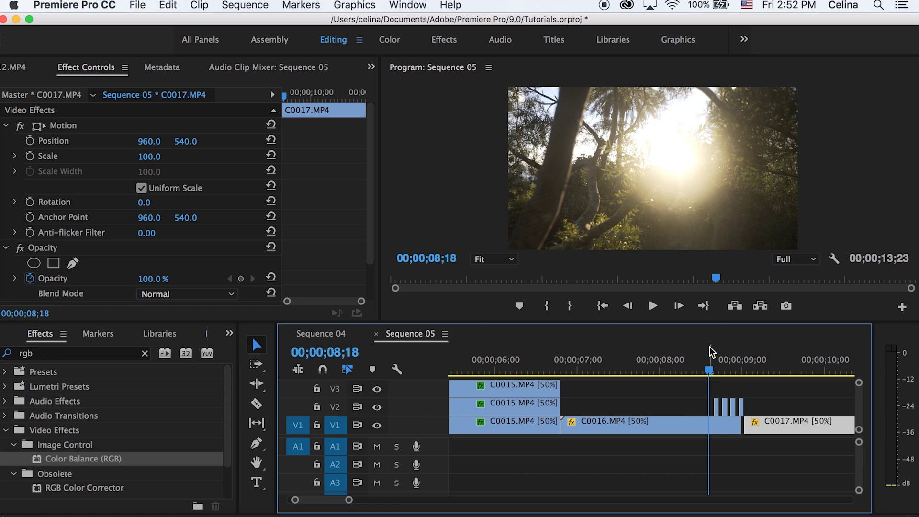
key("space")
key("space")
scroll(694, 422, "down", 4)
key("super+s")
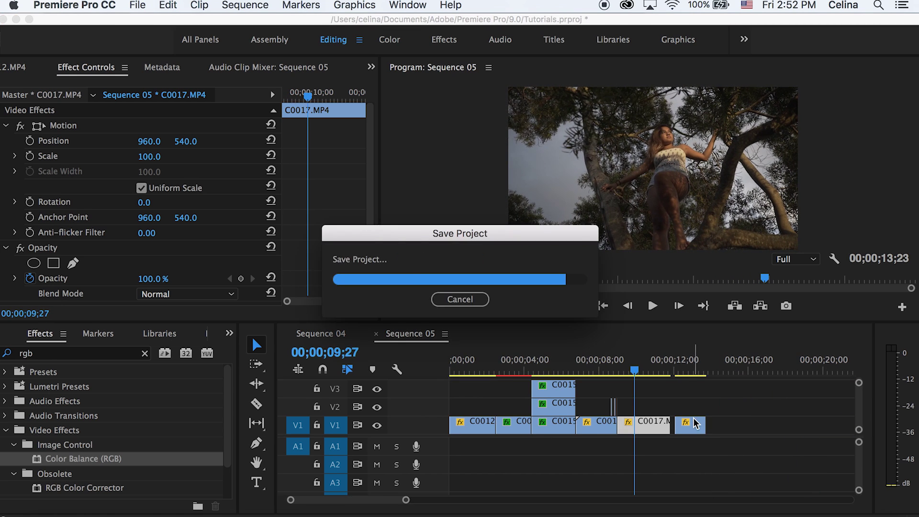
key("space")
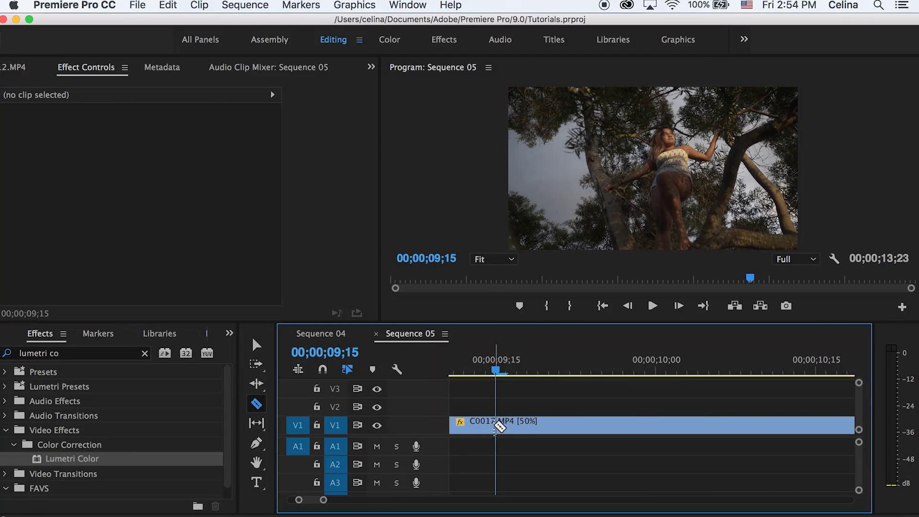
Step: Cut C0017 at 00;00;09;15, 00;00;09;19 and 00;00;09;23
left_click(496, 425)
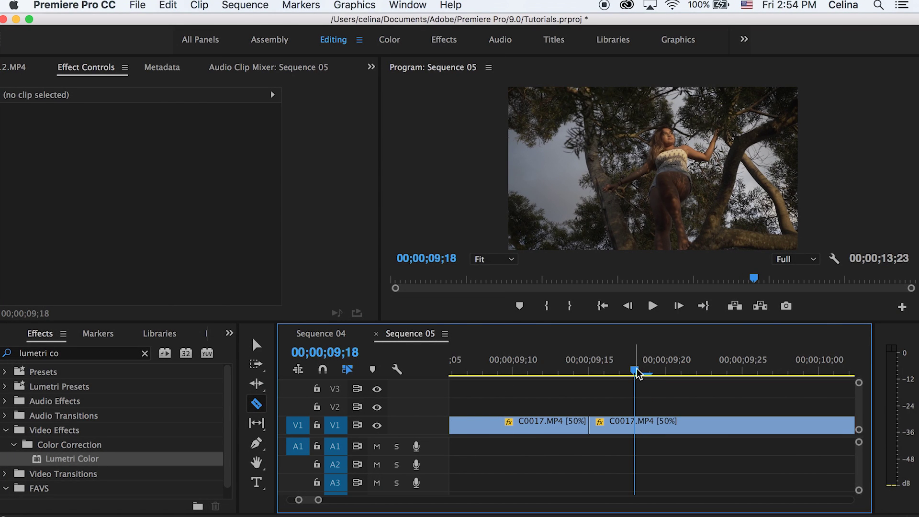
key("Right")
left_click(658, 426)
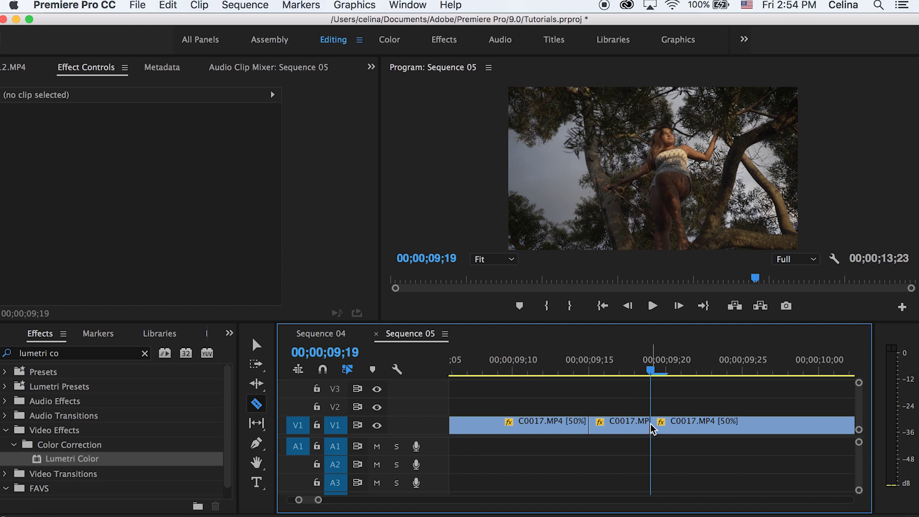
key("minus")
key("Right")
key("Right")
key("Right")
key("Right")
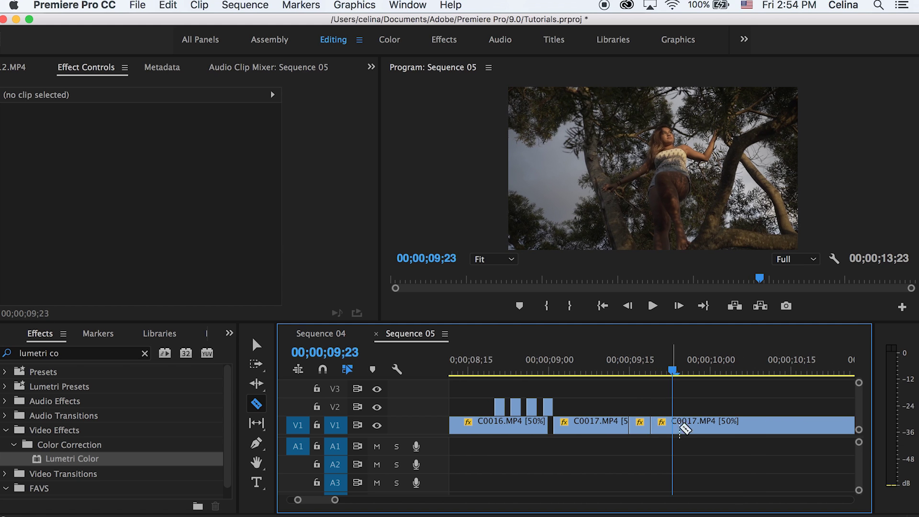
left_click(676, 425)
Step: Cut C0017 twice more at four-frame intervals, ending with a cut at 00;00;10;01
key("equal")
key("Right")
key("Right")
key("Right")
key("Right")
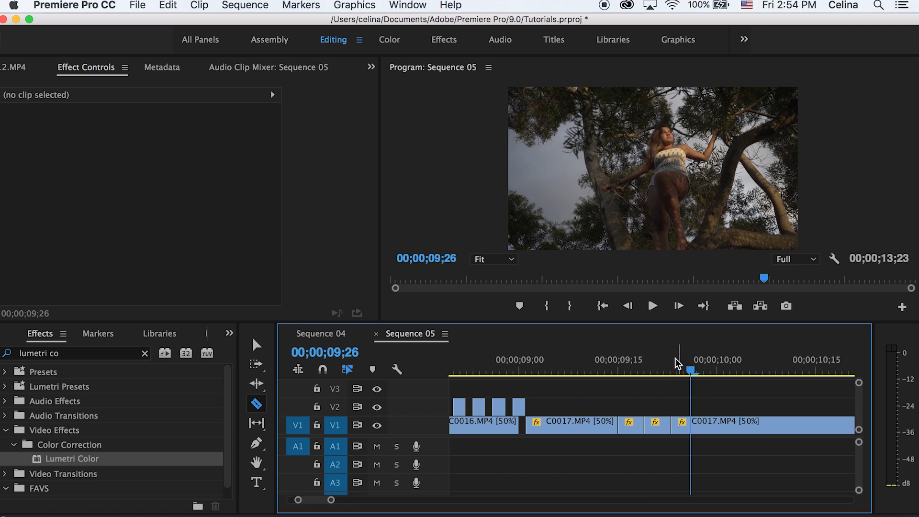
left_click(697, 425)
key("Right")
key("Right")
key("Right")
key("Right")
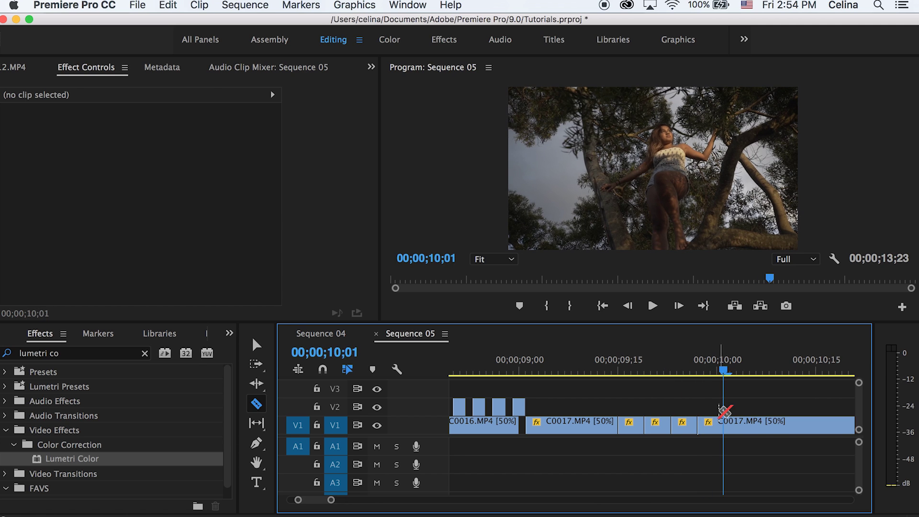
left_click(723, 425)
Step: Find the Lumetri Color effect and apply it to the first four-frame slice of C0017
left_click(625, 364)
key("v")
left_click(630, 425)
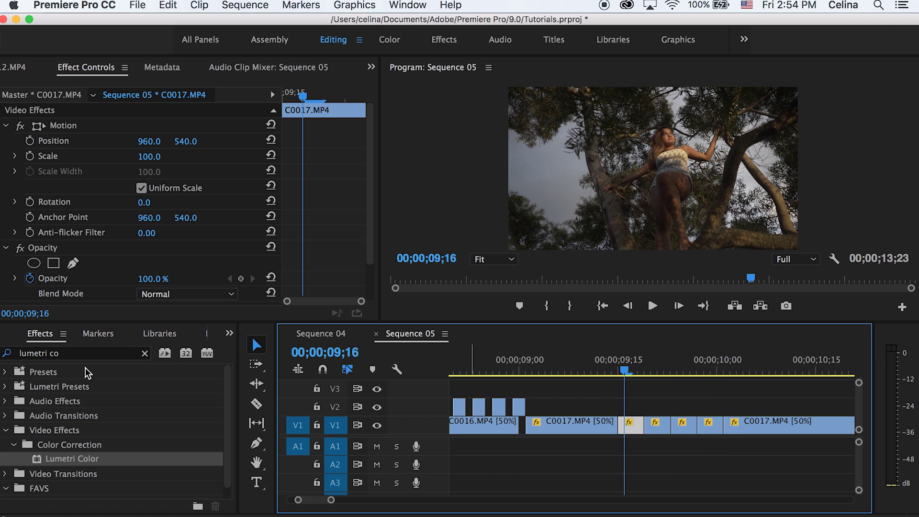
left_click(144, 353)
type("lumetri co")
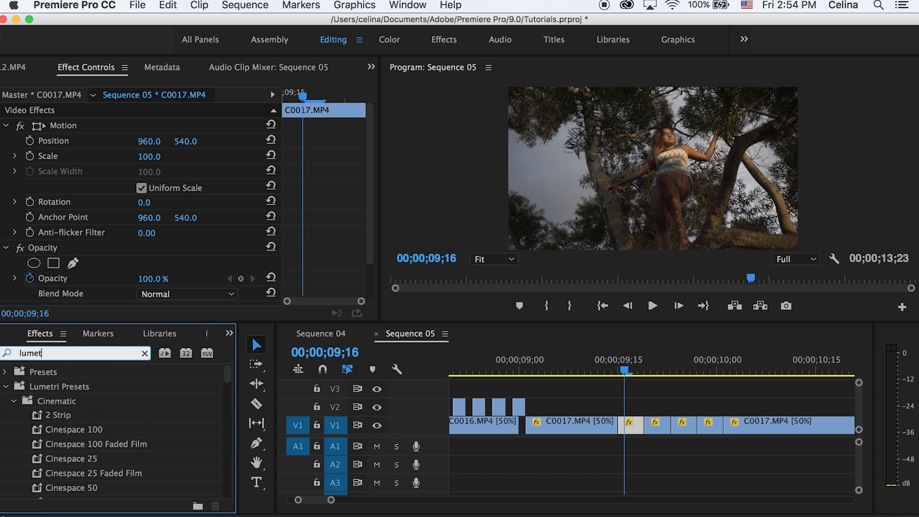
left_click_drag(37, 461, 631, 425)
Step: In the slice's Lumetri Color Basic Correction, set Exposure to 2.3 and Shadows to -45
scroll(367, 210, "down", 5)
left_click(69, 204)
scroll(133, 211, "down", 3)
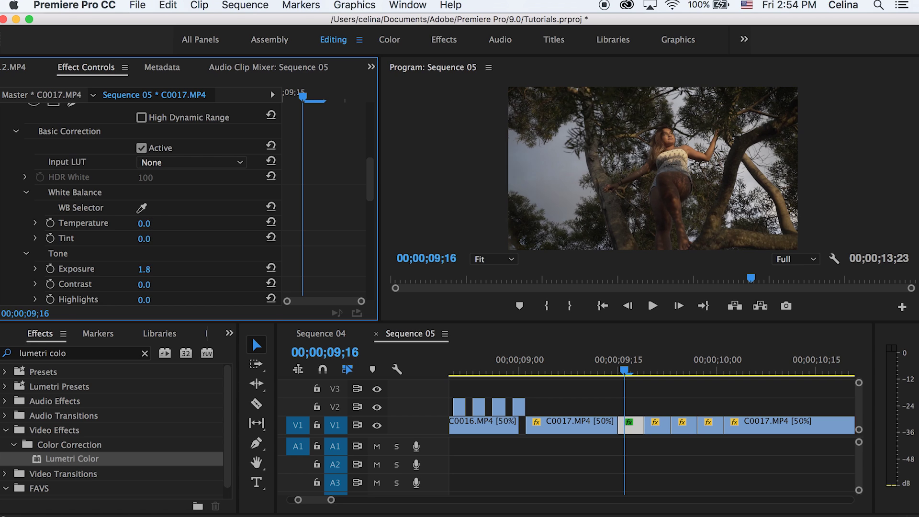
left_click_drag(146, 269, 156, 269)
scroll(146, 239, "down", 5)
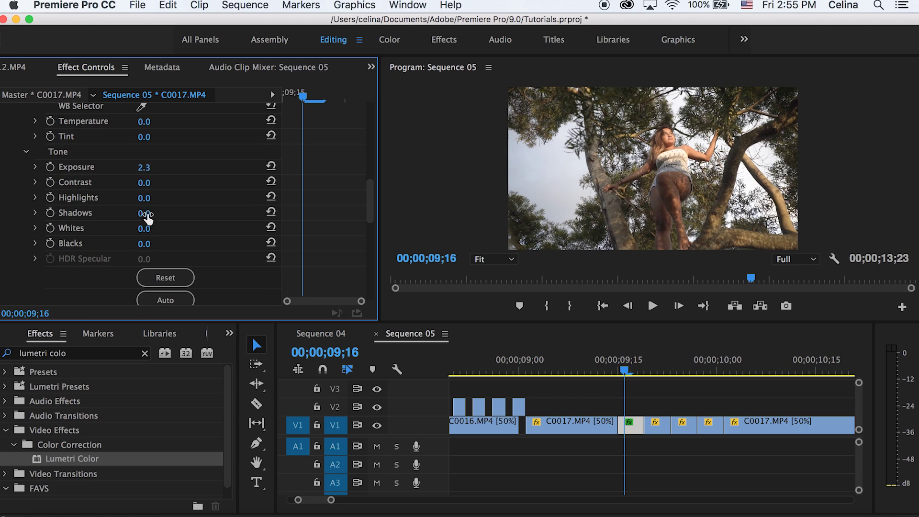
left_click_drag(149, 213, 145, 213)
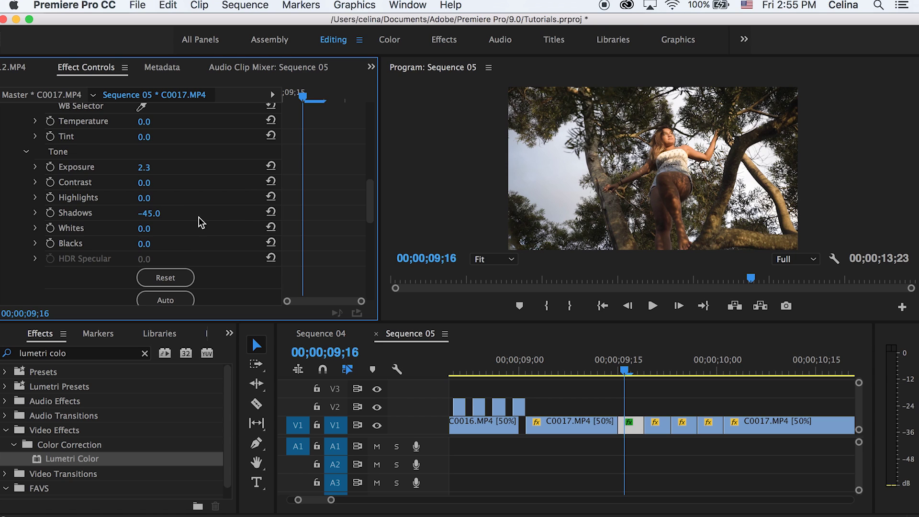
Step: Copy the Lumetri Color effect from the first slice and paste it onto the third four-frame slice of C0017
scroll(93, 185, "up", 8)
left_click(58, 190)
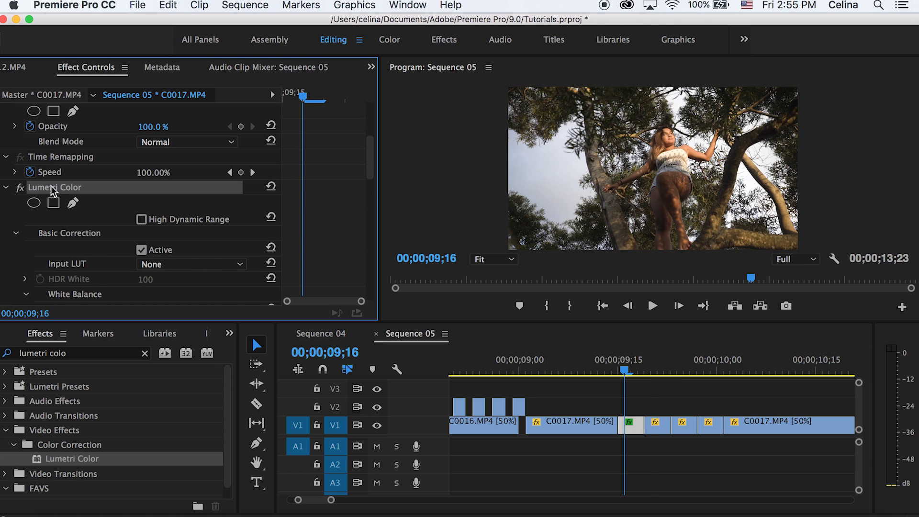
left_click(652, 366)
left_click(683, 364)
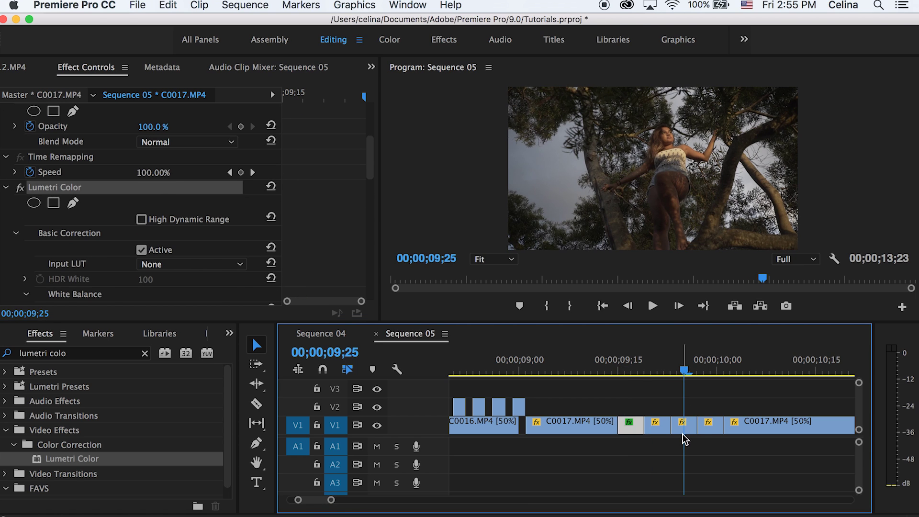
left_click(682, 430)
key("super+v")
Step: Play back the C0017 slices to review the exposure flashes
left_click_drag(697, 360, 601, 352)
key("space")
scroll(606, 424, "down", 3)
left_click(613, 366)
key("space")
key("space")
left_click(668, 366)
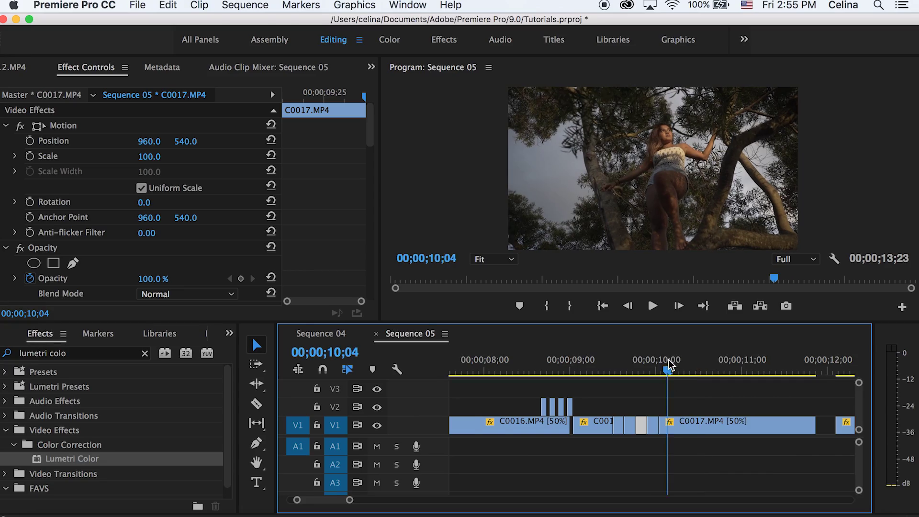
Step: Trim the end of the last C0017 piece back to 00;00;11;08 and raise that piece to V2
scroll(671, 440, "up", 3)
left_click_drag(653, 374, 675, 378)
key("c")
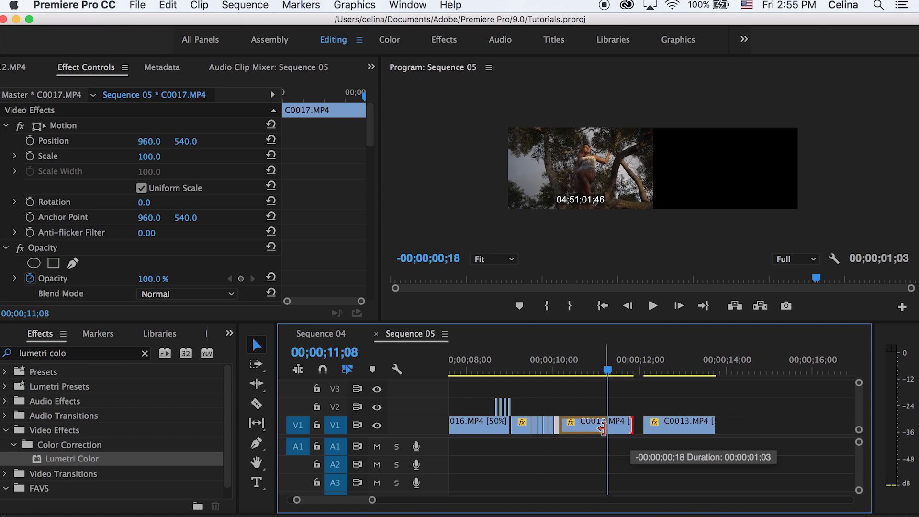
left_click_drag(598, 422, 597, 422)
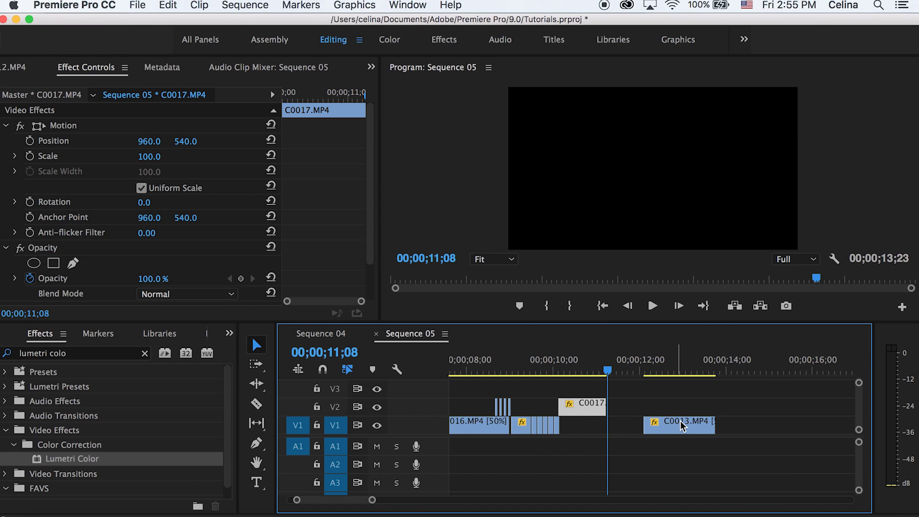
Step: Move C0013 earlier on V1 so it starts at 00;00;11;02, overlapping the final frames of C0017 on V2
left_click_drag(684, 428, 644, 428)
key("=")
scroll(608, 422, "up", 1)
left_click_drag(569, 424, 559, 426)
Step: Place the playhead at 00;00;11;02 and apply the Color Key effect to C0017 on V2
left_click(529, 357)
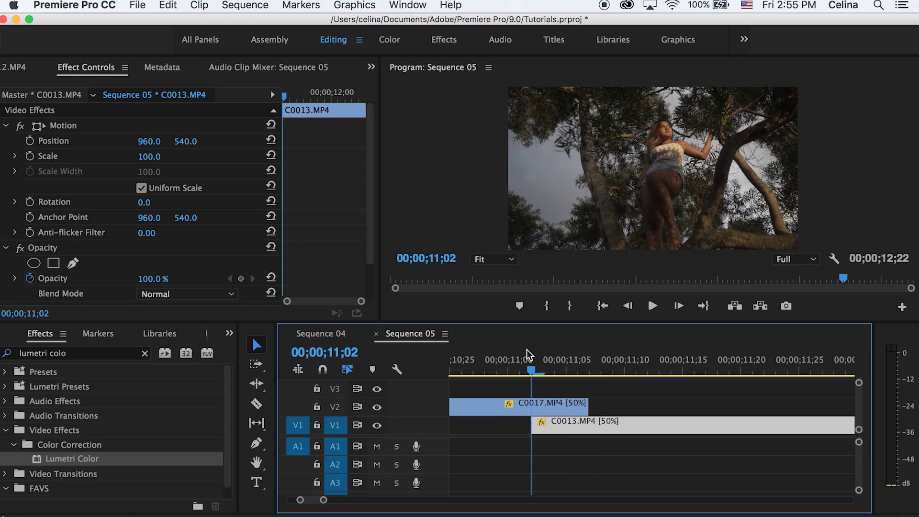
left_click(534, 404)
left_click(144, 355)
type("color key")
left_click_drag(64, 458, 478, 404)
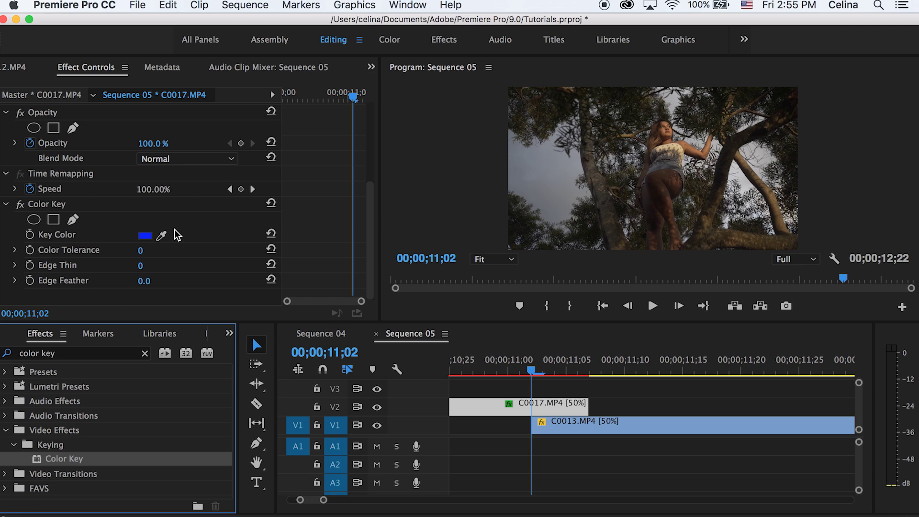
Step: Sample a dark brown from the picture as the Key Color and try out the Color Tolerance range
left_click(161, 235)
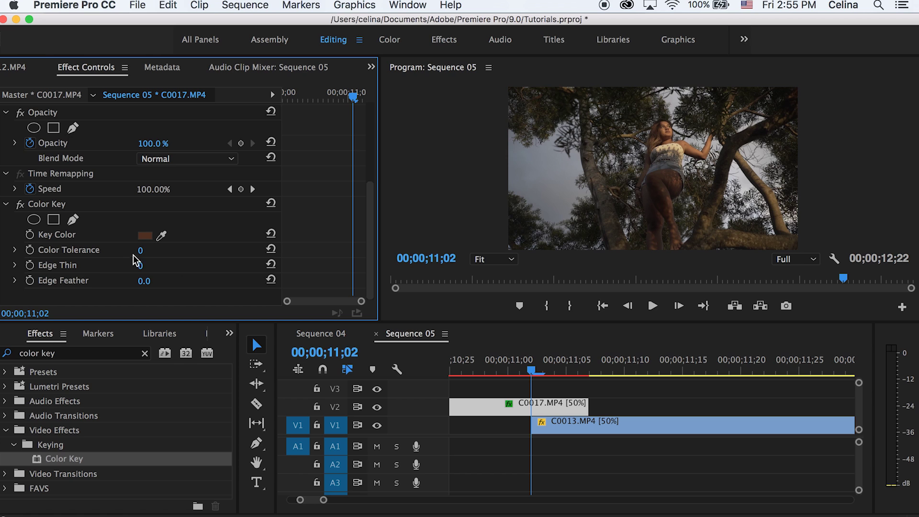
left_click_drag(140, 250, 262, 250)
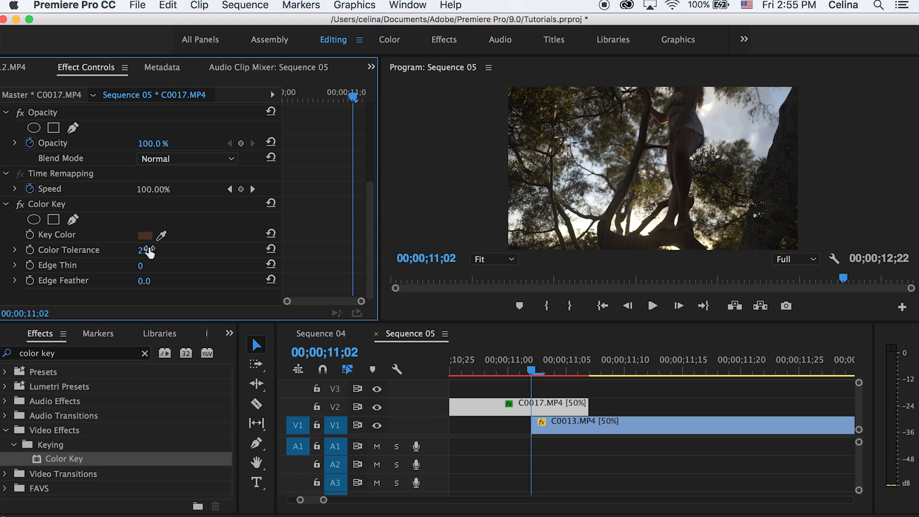
left_click_drag(147, 250, 54, 243)
Step: Keyframe C0017's Color Tolerance at 0 at 00;00;11;02 and at 255 at 00;00;11;07
left_click(31, 250)
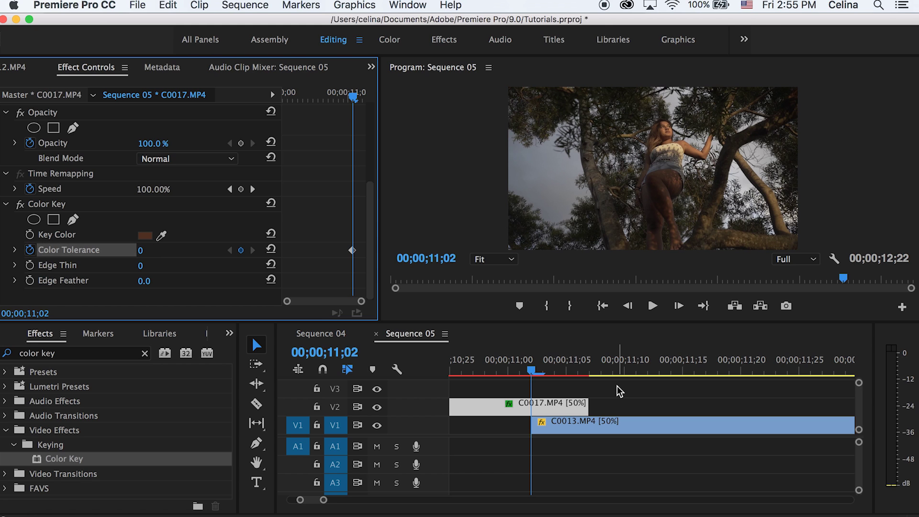
left_click(588, 372)
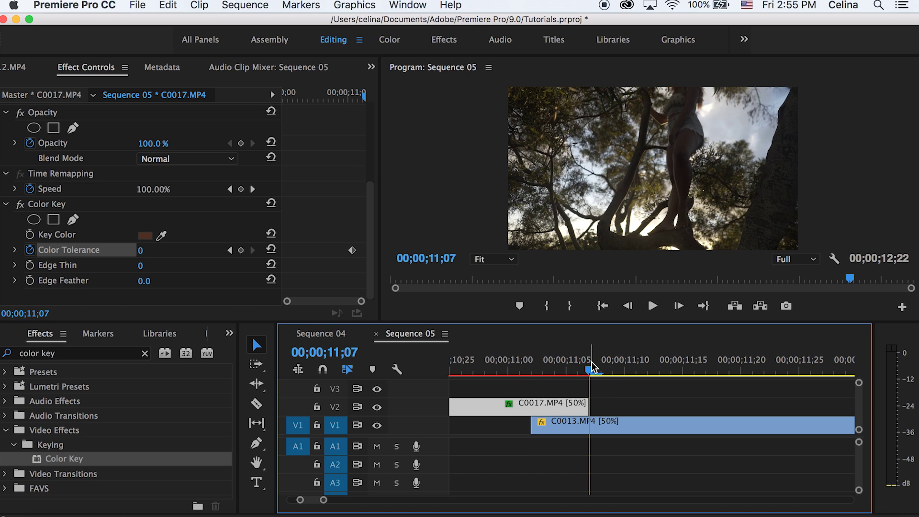
left_click(165, 234)
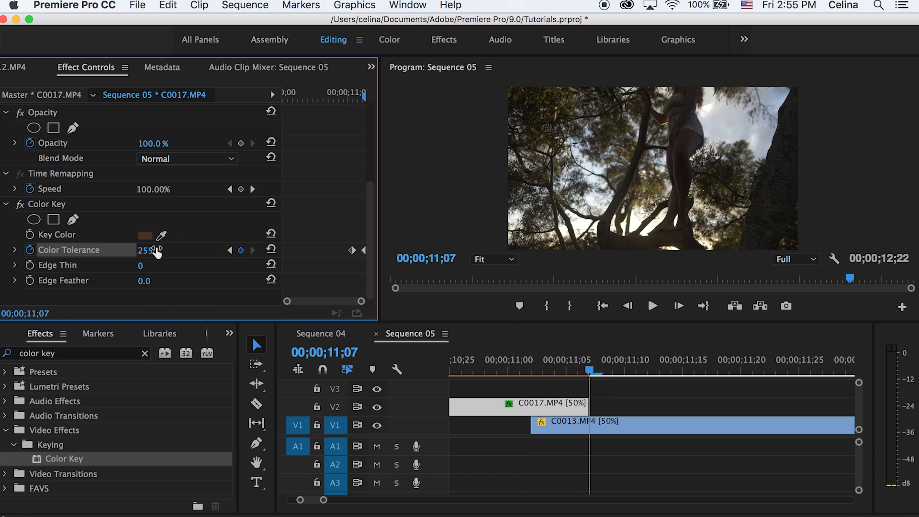
Step: Play back the color key transition from C0017 to C0013 and save the project
left_click(523, 357)
key("space")
scroll(523, 357, "down", 3)
left_click(522, 359)
key("space")
key("super+s")
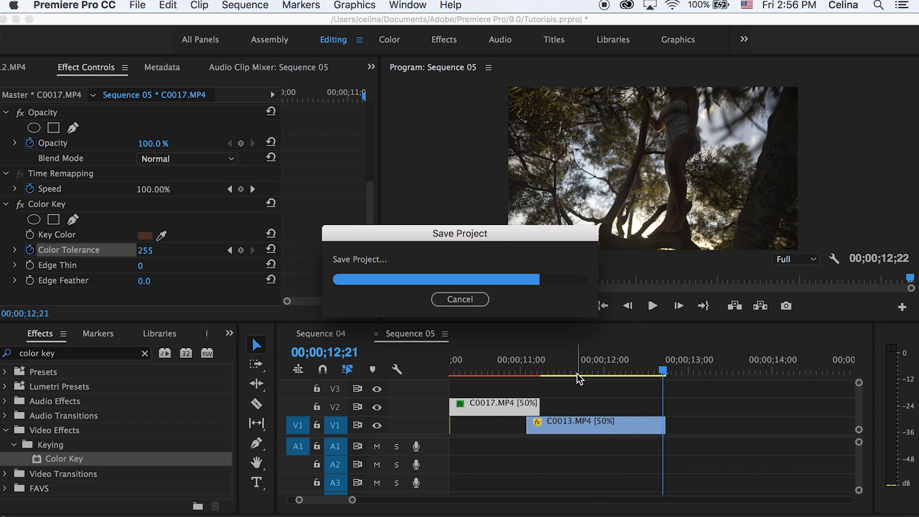